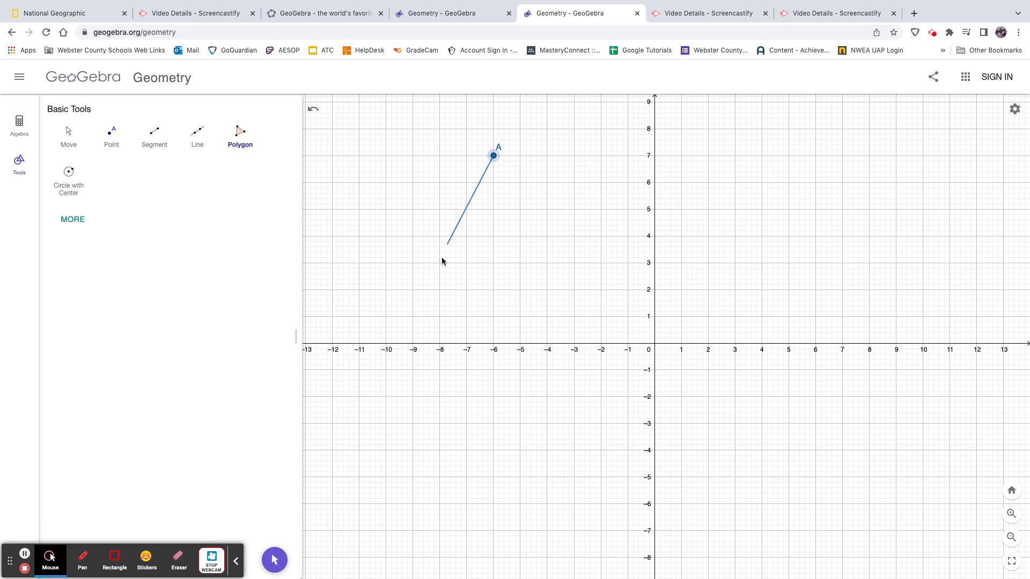
# Complete quadrilateral ABCD with vertices B at (-12, -3), C at (-5, -3) and D at (-7, 2), closing it at A
pyautogui.click(333, 424)
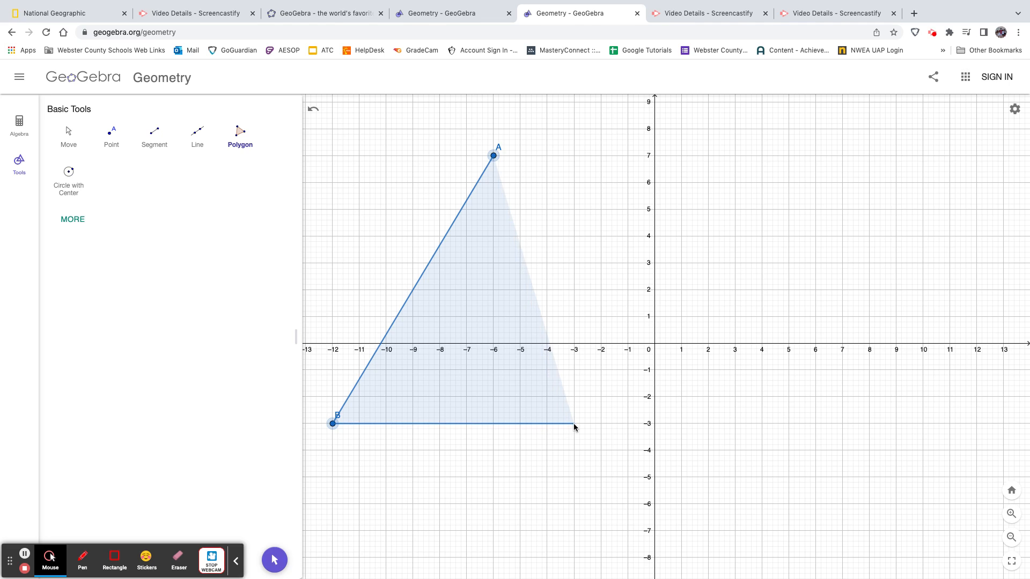
pyautogui.click(520, 423)
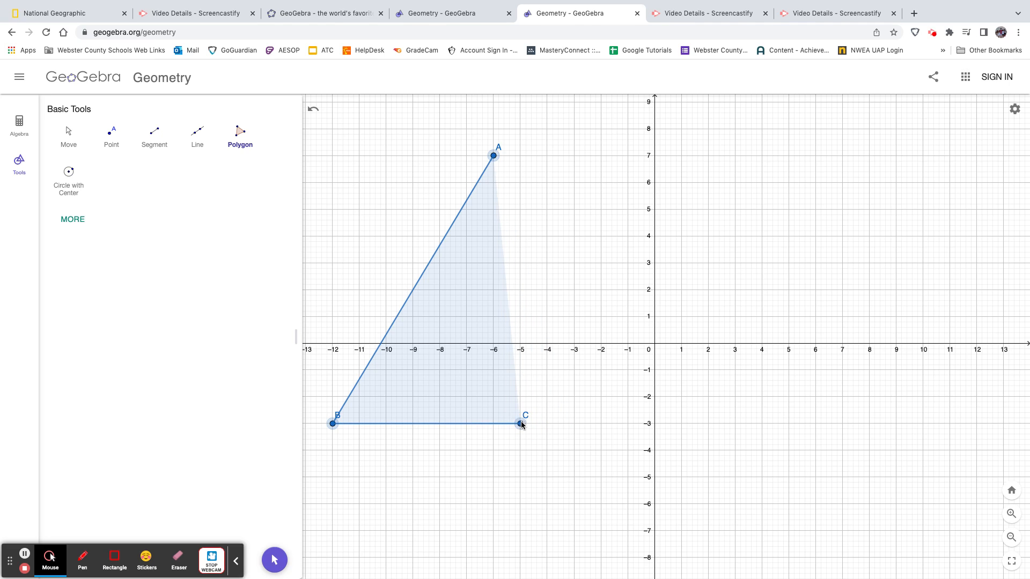
pyautogui.click(466, 290)
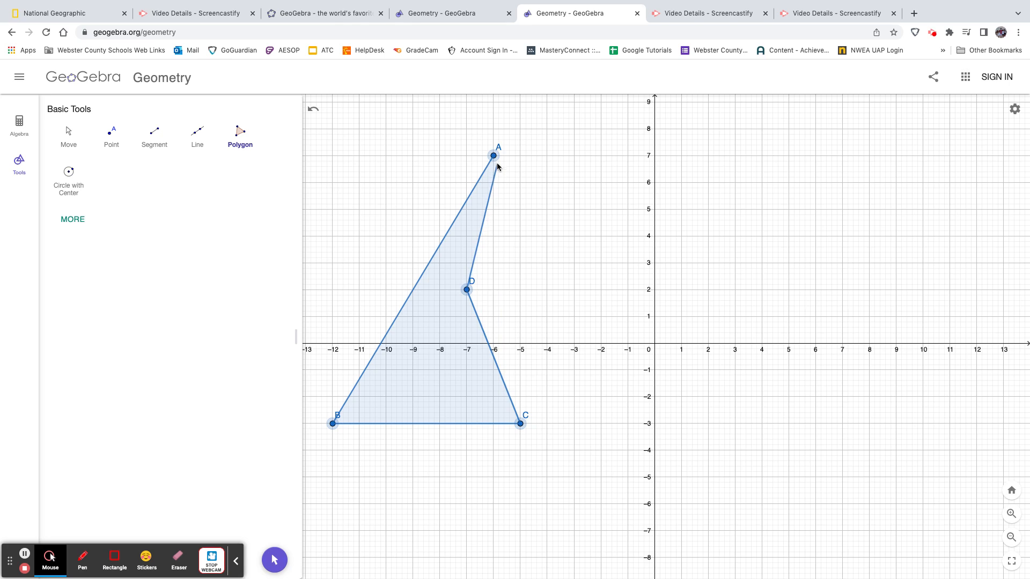
pyautogui.click(494, 156)
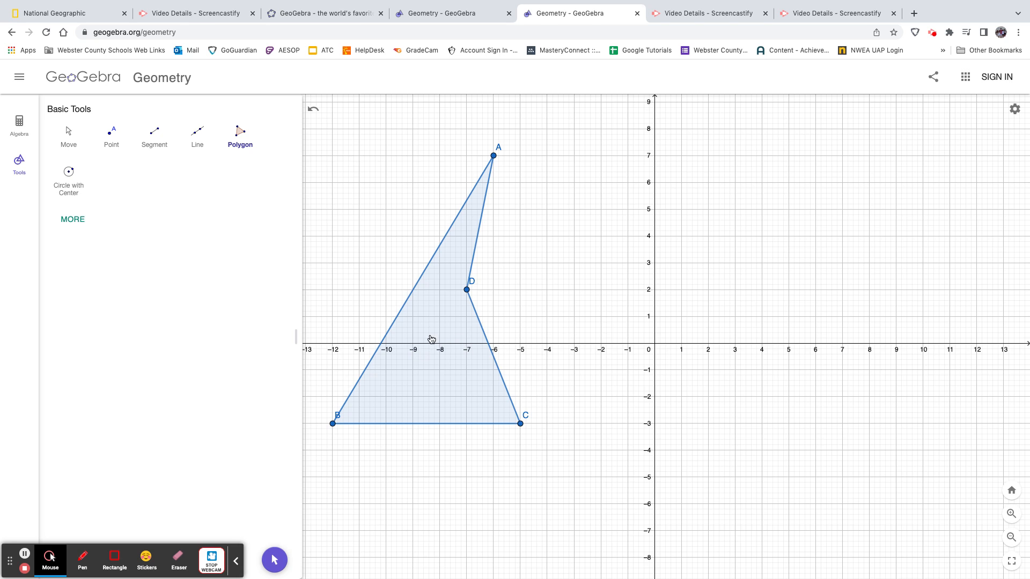
# Reflect quadrilateral ABCD about the y-axis with the Reflect about Line tool
pyautogui.click(66, 225)
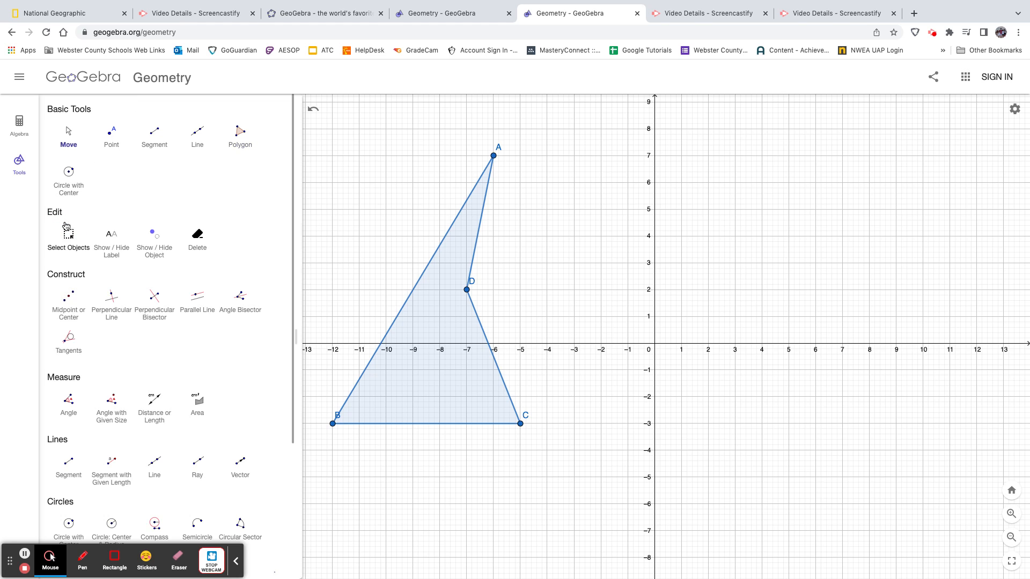
pyautogui.click(238, 563)
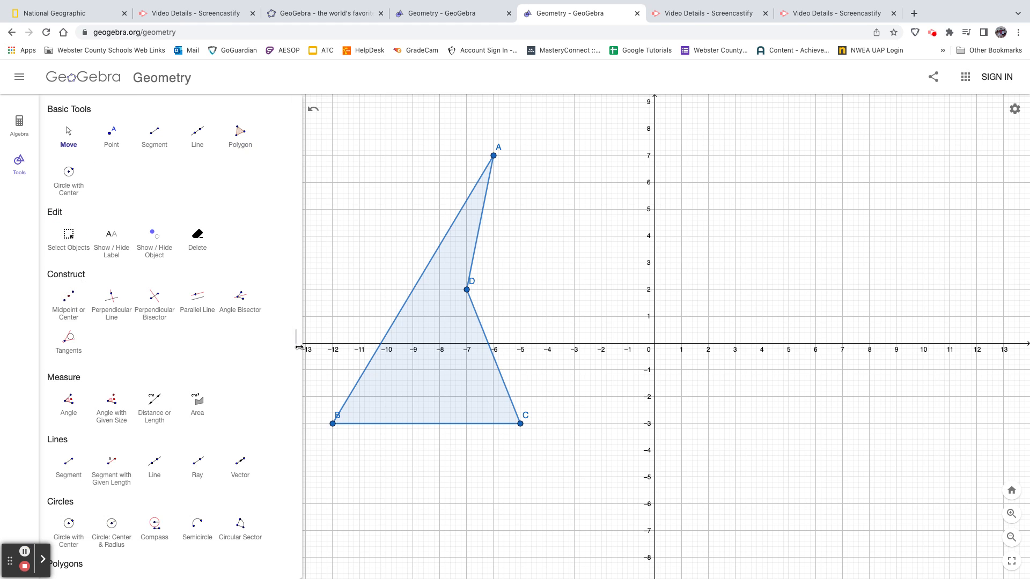
pyautogui.scroll(-4, 292, 361)
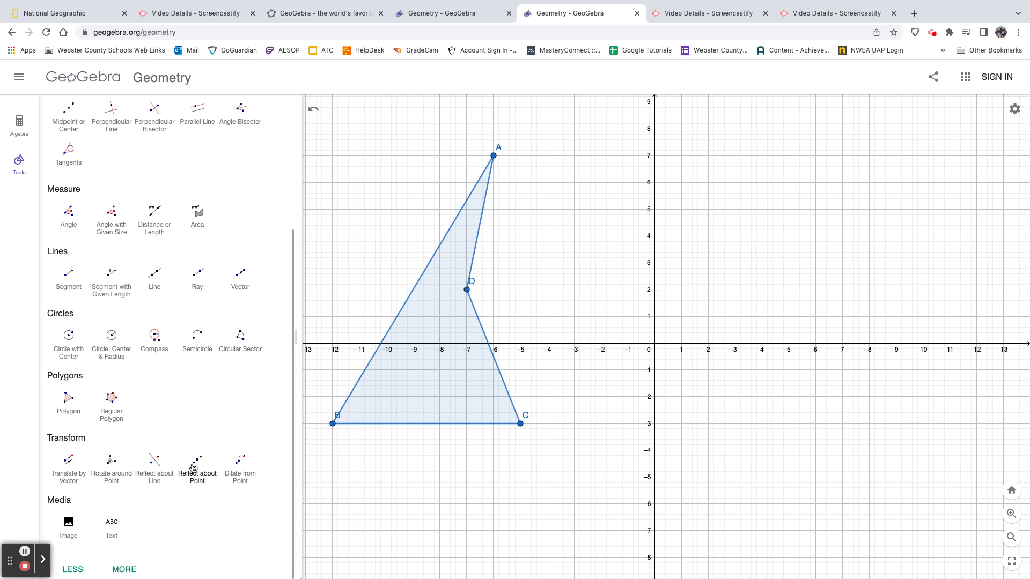
pyautogui.click(155, 470)
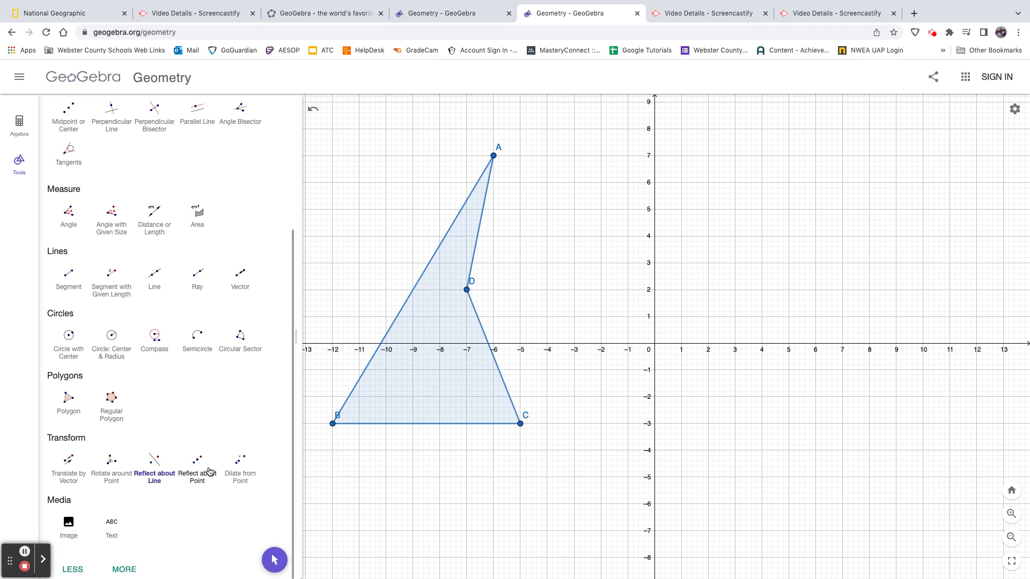
pyautogui.click(430, 321)
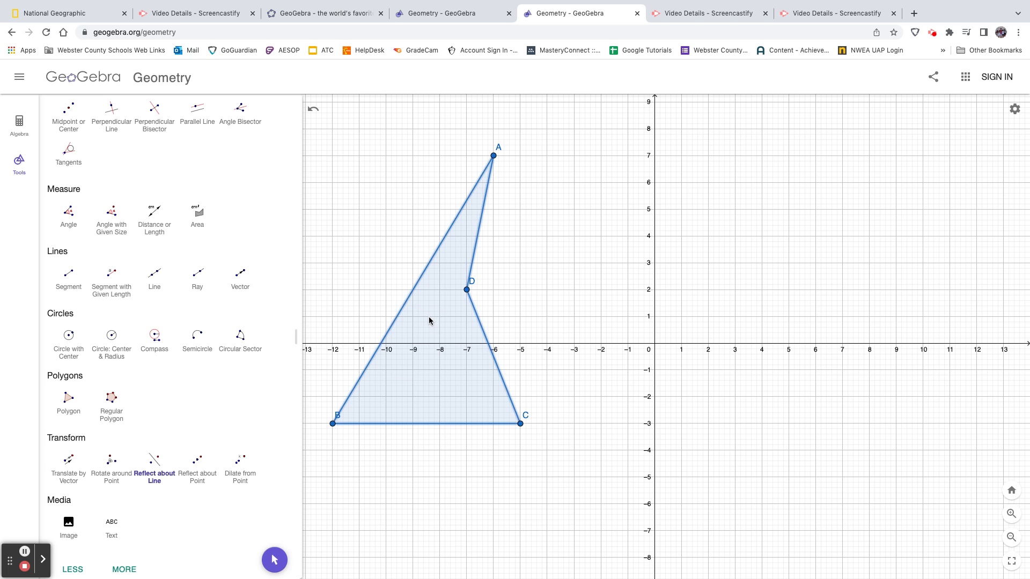
pyautogui.click(654, 305)
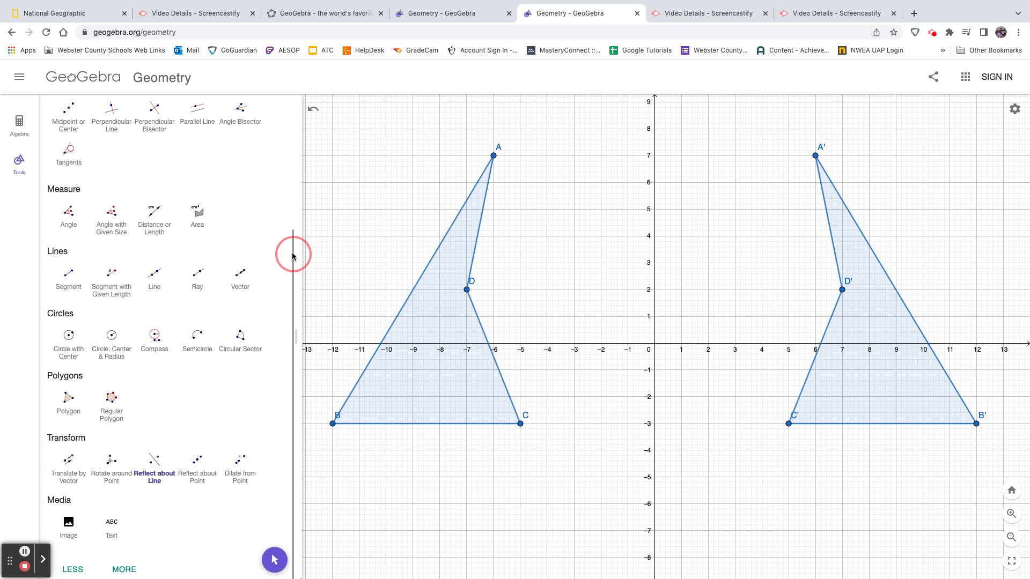
# Reshape the original quadrilateral by moving vertex A to about (-6.5, 6.8) and vertex D to about (-2.4, 2.9)
pyautogui.scroll(5, 292, 253)
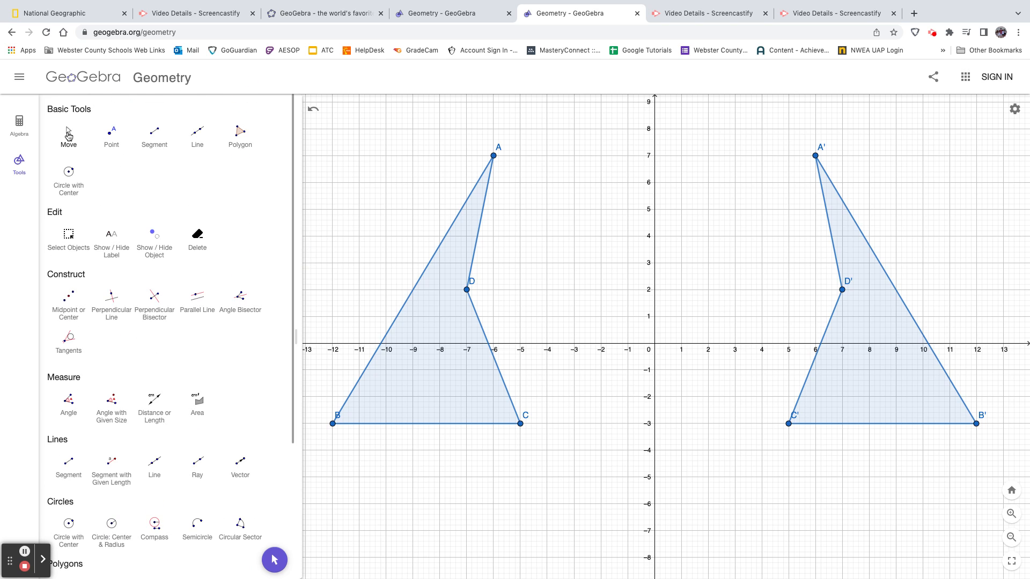
pyautogui.click(68, 135)
pyautogui.moveTo(494, 156)
pyautogui.mouseDown()
pyautogui.moveTo(584, 202)
pyautogui.moveTo(648, 253)
pyautogui.moveTo(701, 420)
pyautogui.moveTo(809, 370)
pyautogui.moveTo(638, 59)
pyautogui.moveTo(478, 162)
pyautogui.mouseUp()
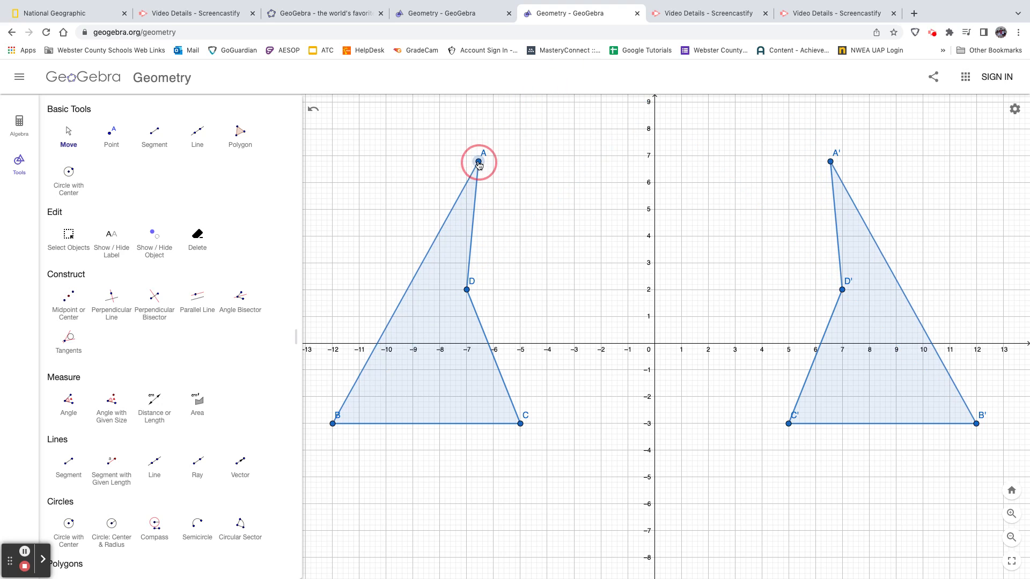
pyautogui.moveTo(466, 291); pyautogui.dragTo(589, 266)
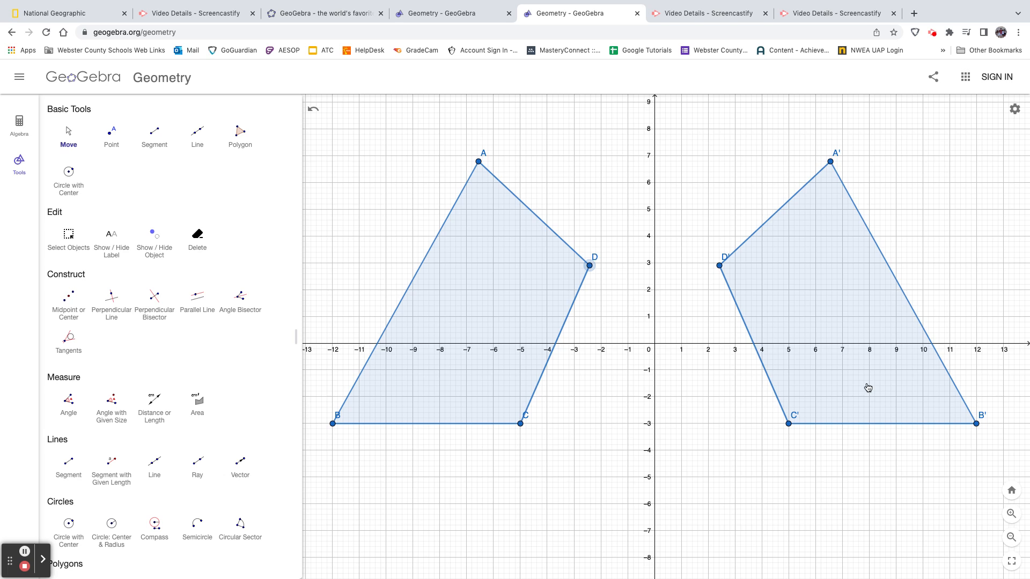
# Annotate the original quadrilateral in pink pen with the letters A and B and a counterclockwise arrow around it
pyautogui.click(43, 560)
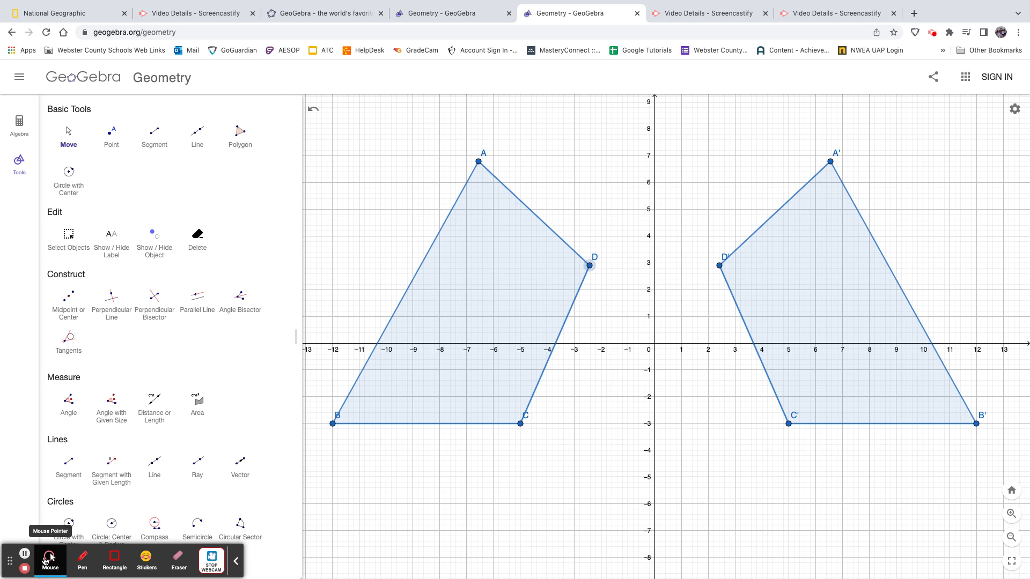
pyautogui.click(79, 560)
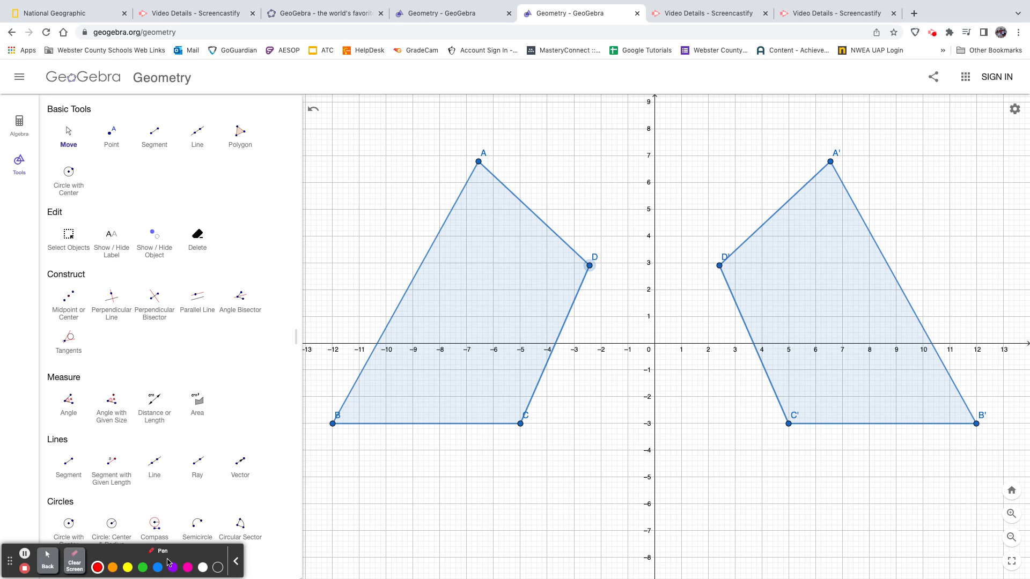
pyautogui.click(187, 566)
pyautogui.moveTo(463, 114)
pyautogui.mouseDown()
pyautogui.moveTo(461, 158)
pyautogui.moveTo(485, 137)
pyautogui.moveTo(487, 160)
pyautogui.moveTo(505, 136)
pyautogui.mouseUp()
pyautogui.moveTo(318, 350)
pyautogui.mouseDown()
pyautogui.moveTo(316, 394)
pyautogui.moveTo(324, 369)
pyautogui.moveTo(319, 384)
pyautogui.mouseUp()
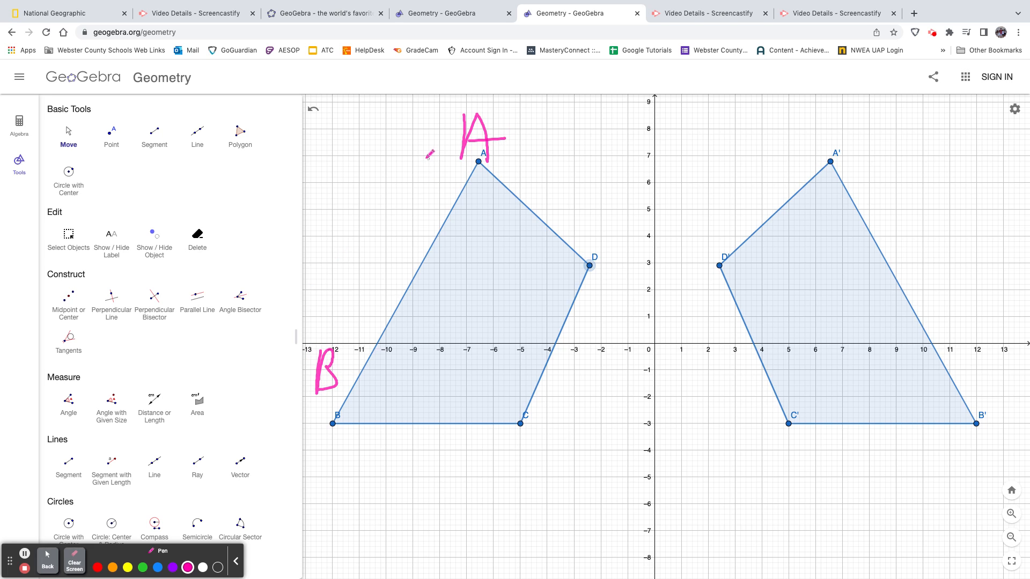
pyautogui.moveTo(416, 159)
pyautogui.mouseDown()
pyautogui.moveTo(343, 232)
pyautogui.moveTo(311, 441)
pyautogui.moveTo(402, 540)
pyautogui.moveTo(633, 230)
pyautogui.moveTo(560, 183)
pyautogui.moveTo(580, 168)
pyautogui.mouseUp()
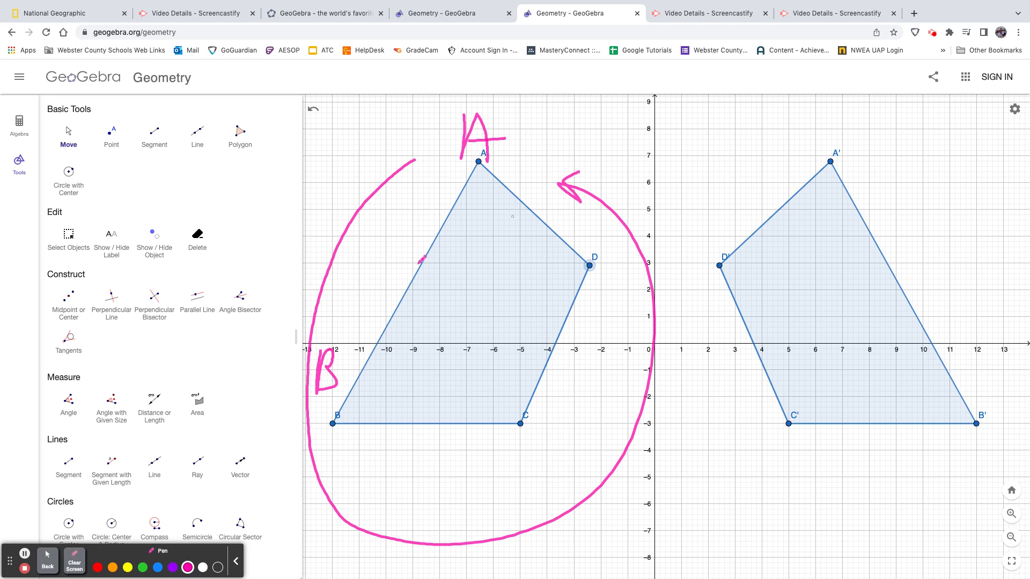
# Annotate the reflected quadrilateral in purple pen with the labels A' and B' and a clockwise arrow around it
pyautogui.click(172, 567)
pyautogui.moveTo(835, 137)
pyautogui.mouseDown()
pyautogui.moveTo(851, 118)
pyautogui.moveTo(853, 129)
pyautogui.mouseUp()
pyautogui.moveTo(838, 125)
pyautogui.mouseDown()
pyautogui.moveTo(867, 115)
pyautogui.moveTo(868, 128)
pyautogui.mouseUp()
pyautogui.moveTo(975, 320)
pyautogui.mouseDown()
pyautogui.moveTo(973, 356)
pyautogui.moveTo(1016, 359)
pyautogui.moveTo(960, 394)
pyautogui.mouseUp()
pyautogui.moveTo(1004, 309); pyautogui.dragTo(1004, 316)
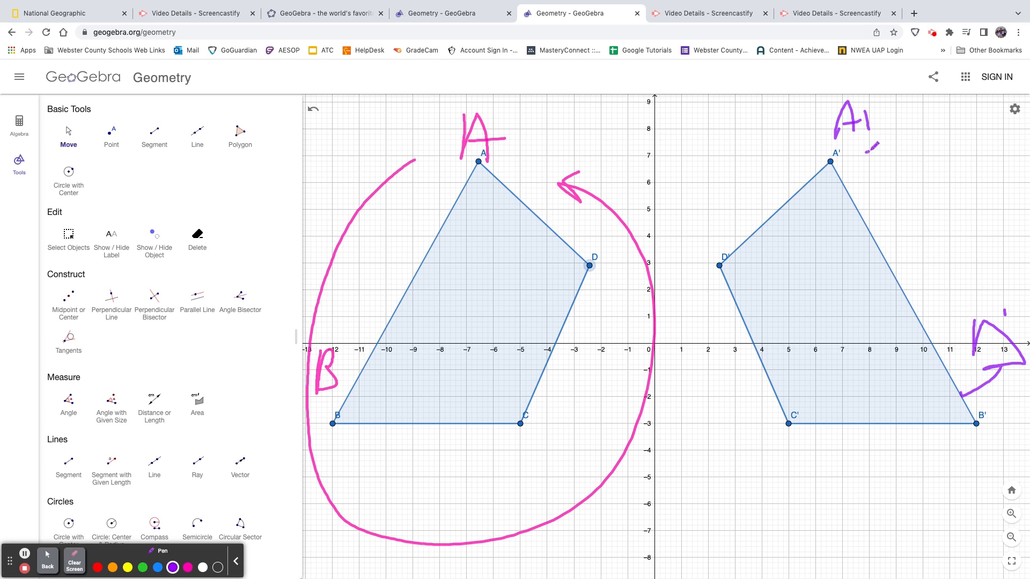
pyautogui.moveTo(865, 152)
pyautogui.mouseDown()
pyautogui.moveTo(963, 236)
pyautogui.moveTo(986, 386)
pyautogui.mouseUp()
pyautogui.moveTo(986, 422)
pyautogui.mouseDown()
pyautogui.moveTo(900, 486)
pyautogui.moveTo(687, 440)
pyautogui.moveTo(690, 322)
pyautogui.moveTo(697, 357)
pyautogui.mouseUp()
pyautogui.moveTo(691, 315); pyautogui.dragTo(661, 325)
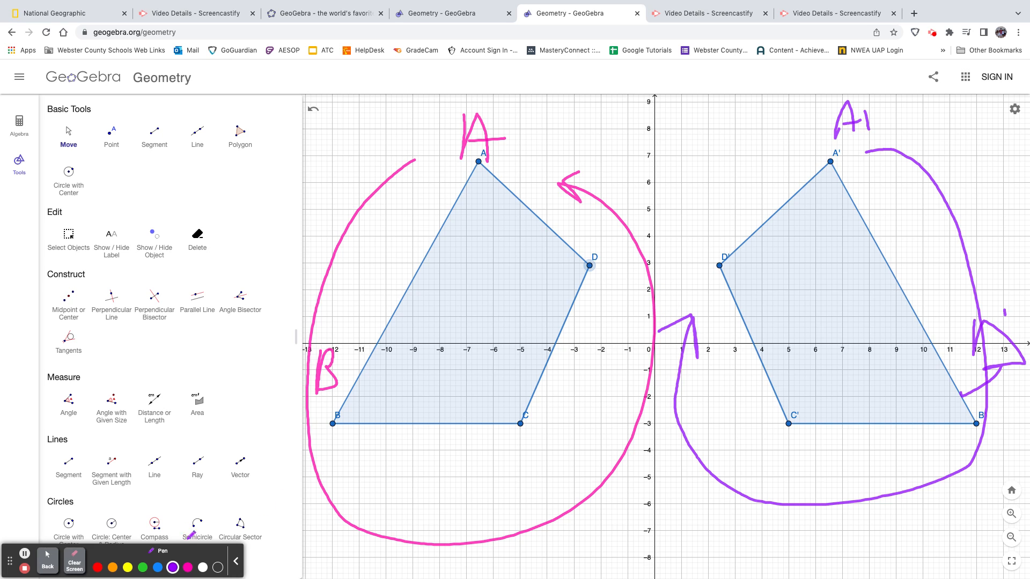
# Clear the pen annotations and start a new blank construction without saving the current one
pyautogui.click(69, 561)
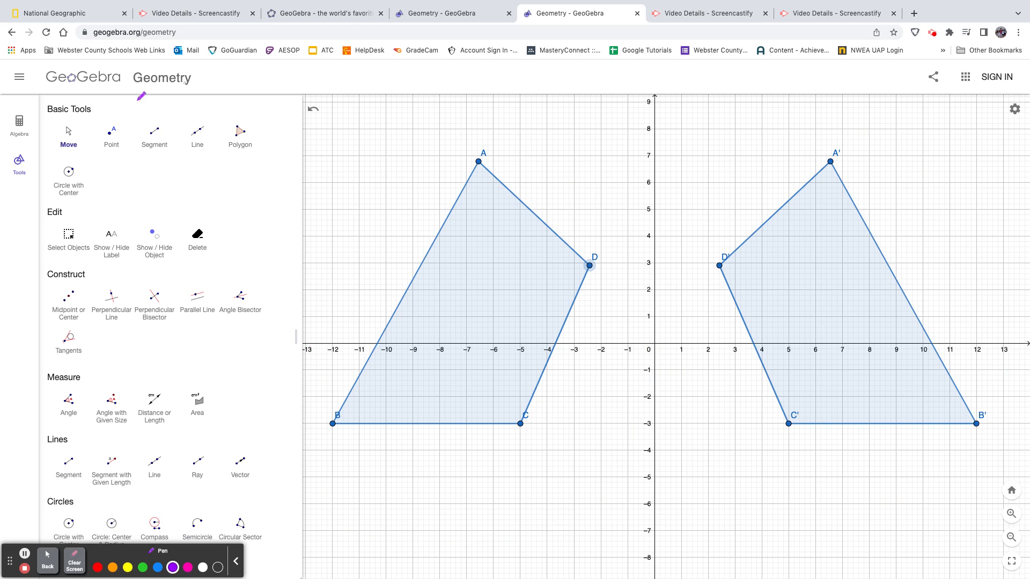
pyautogui.click(47, 561)
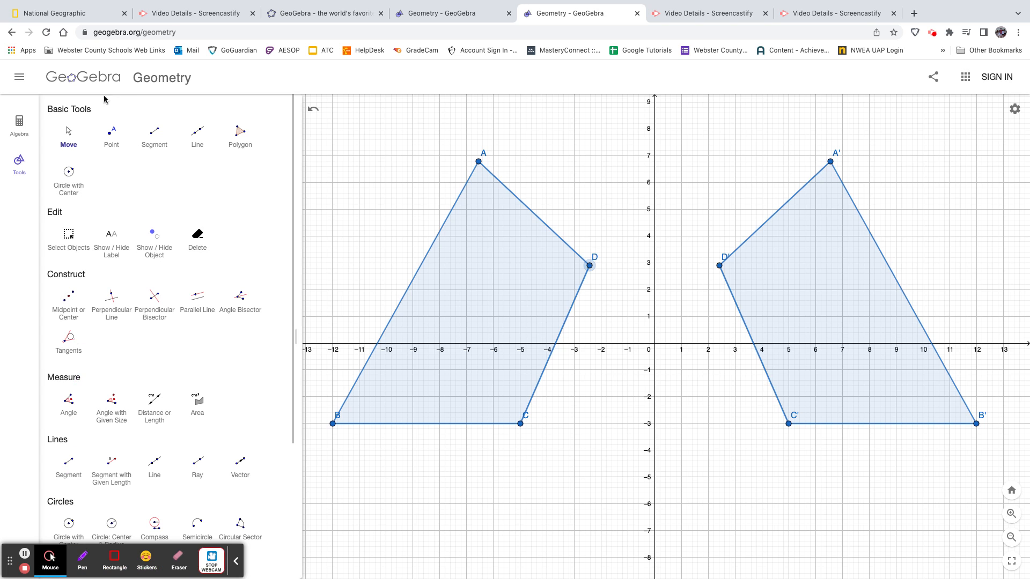
pyautogui.click(19, 76)
pyautogui.click(30, 111)
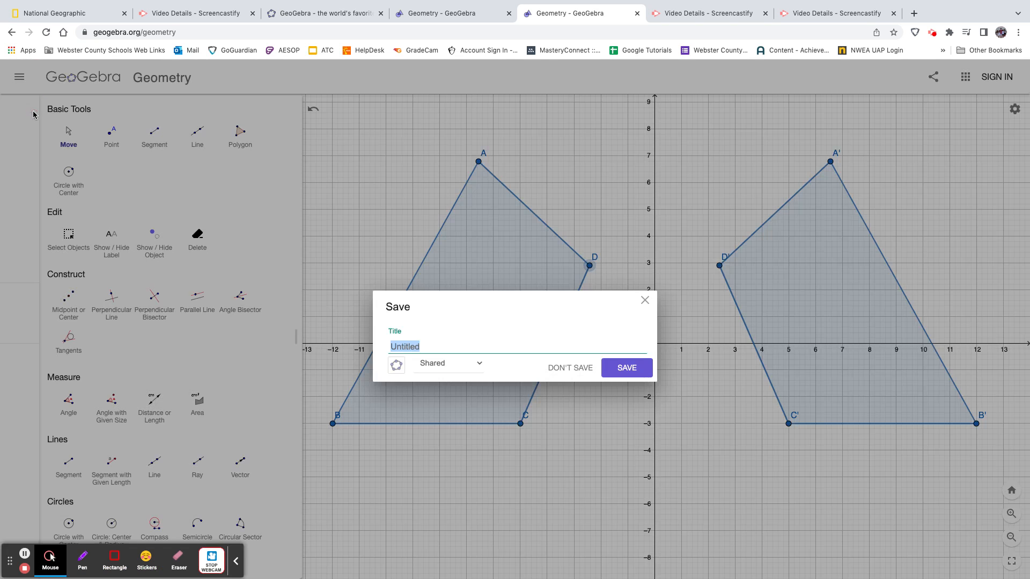
pyautogui.click(568, 374)
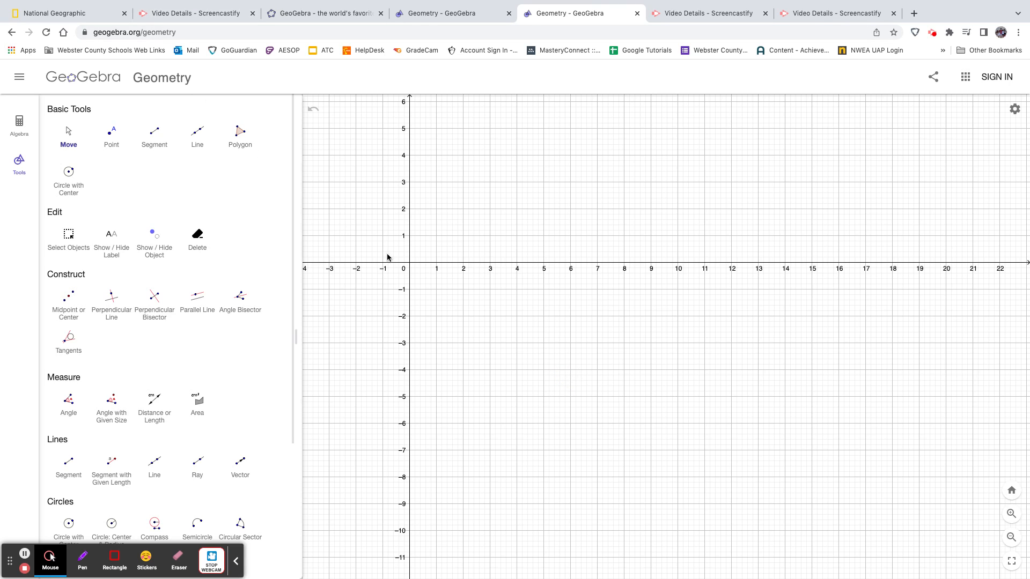
pyautogui.moveTo(412, 262); pyautogui.dragTo(642, 307)
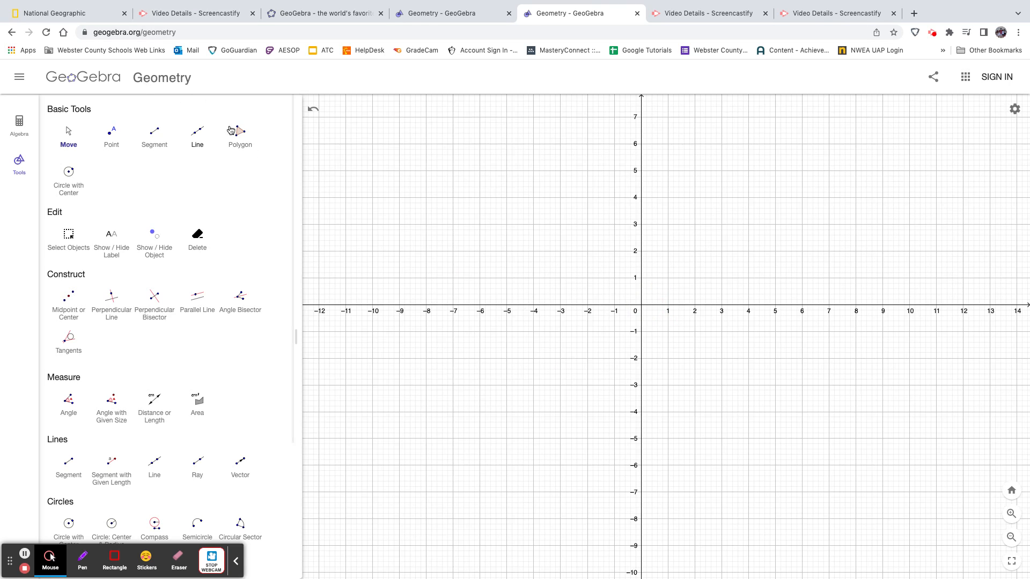
pyautogui.click(239, 131)
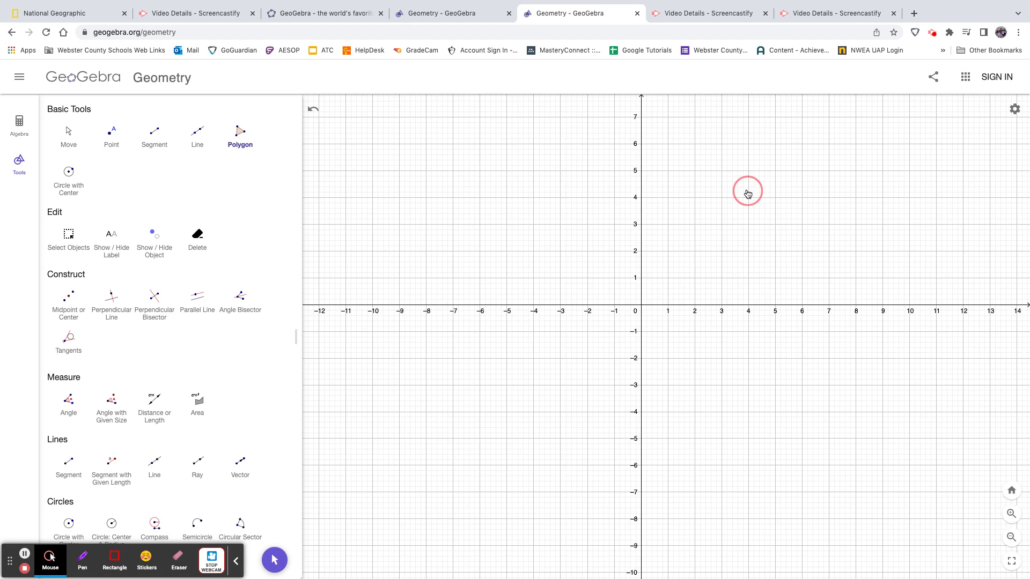
pyautogui.click(569, 137)
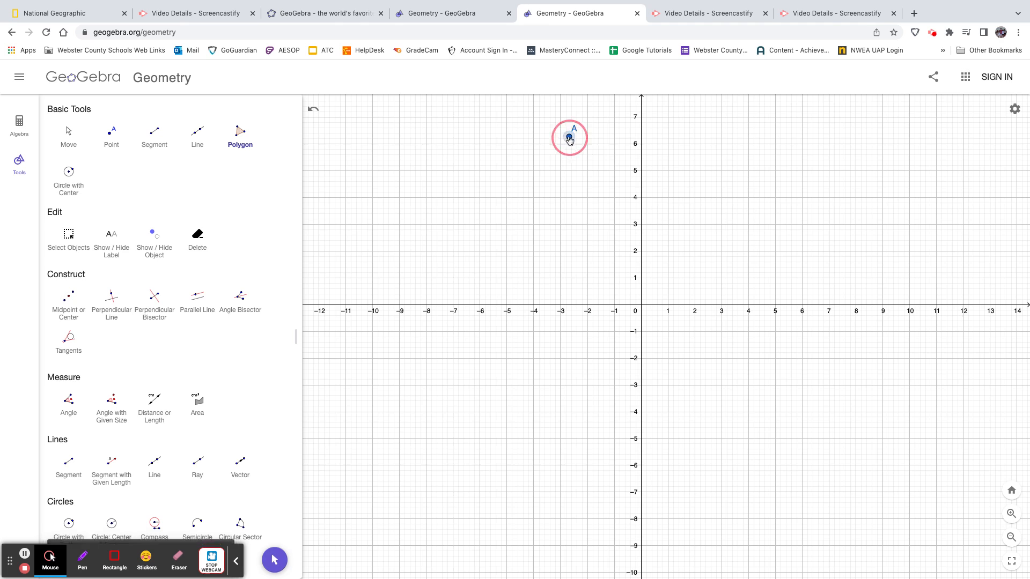
pyautogui.moveTo(605, 152); pyautogui.dragTo(818, 235)
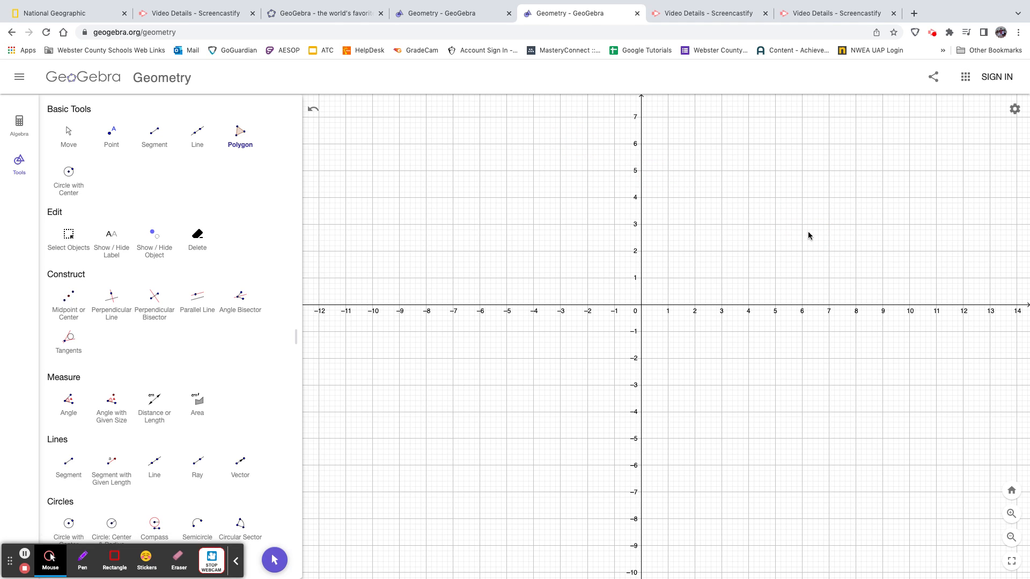
# Draw triangle ABC with the Polygon tool, placing A at (0, 5), B at (6, 2) and C at (-4, 3)
pyautogui.click(240, 140)
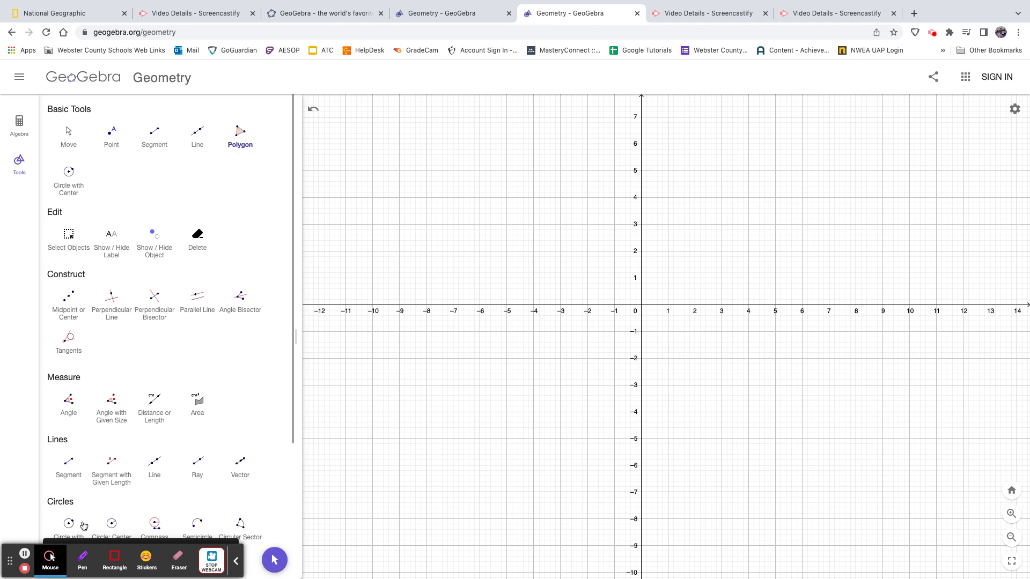
pyautogui.click(50, 557)
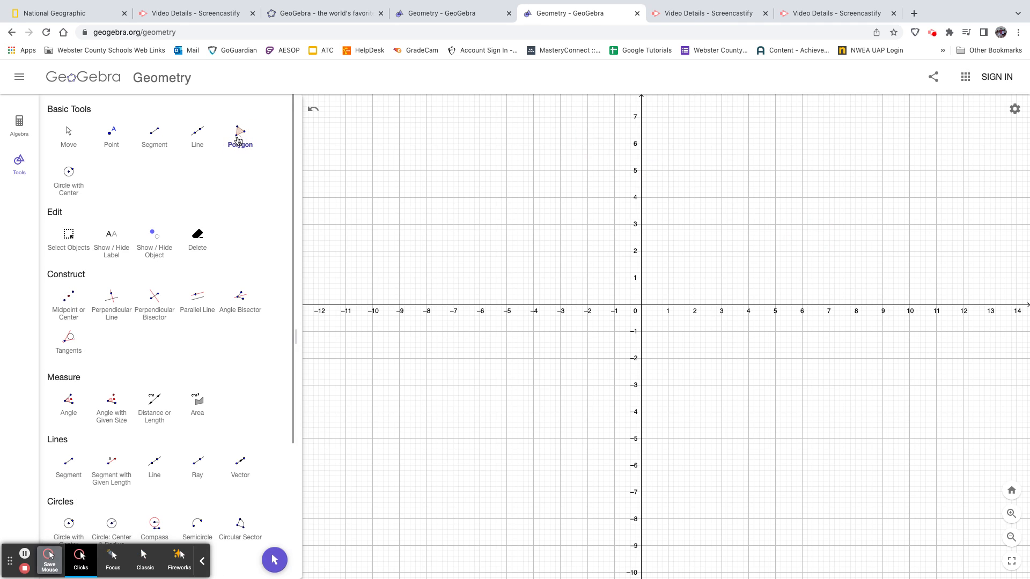
pyautogui.click(637, 179)
pyautogui.moveTo(699, 200); pyautogui.dragTo(745, 222)
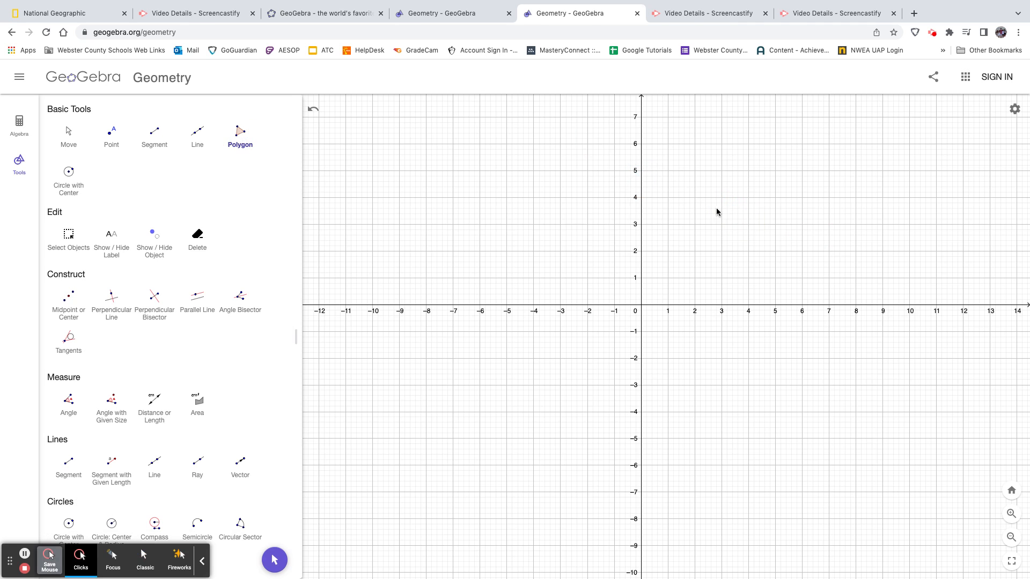
pyautogui.click(641, 172)
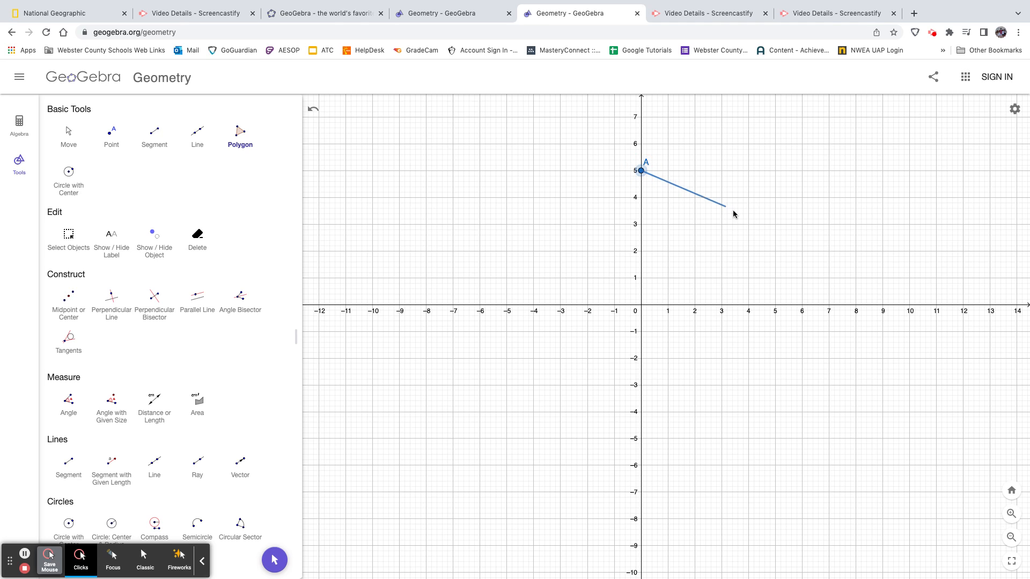
pyautogui.click(801, 251)
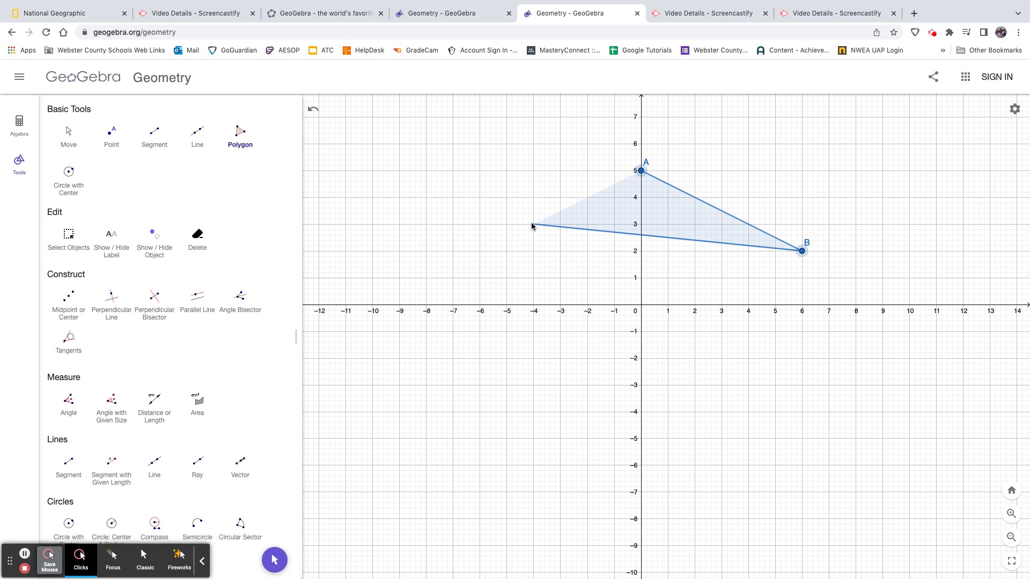
pyautogui.click(533, 224)
pyautogui.click(641, 171)
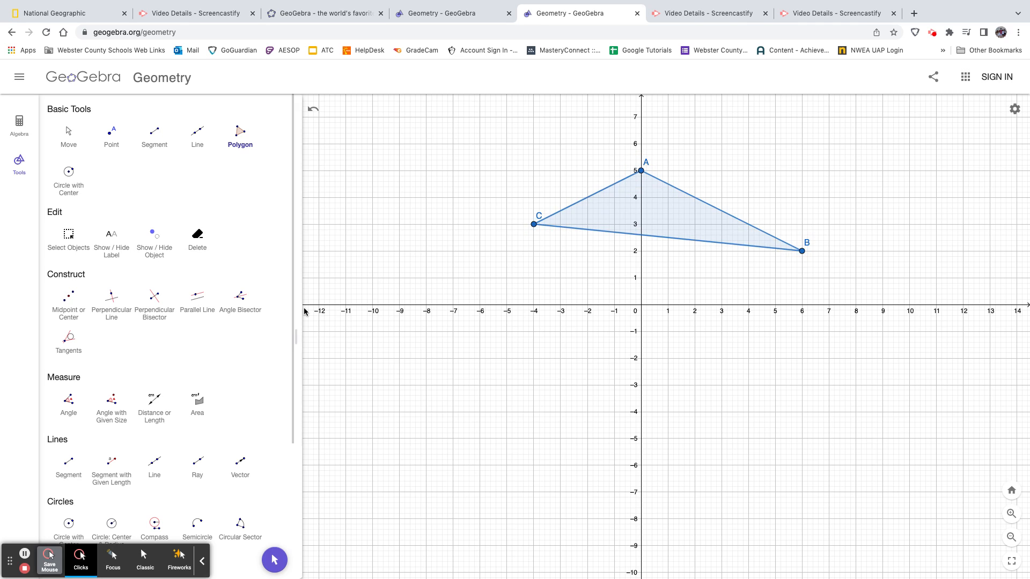
# Reflect triangle ABC about the x-axis with Reflect about Line, and undo the reflection
pyautogui.moveTo(291, 324); pyautogui.dragTo(287, 500)
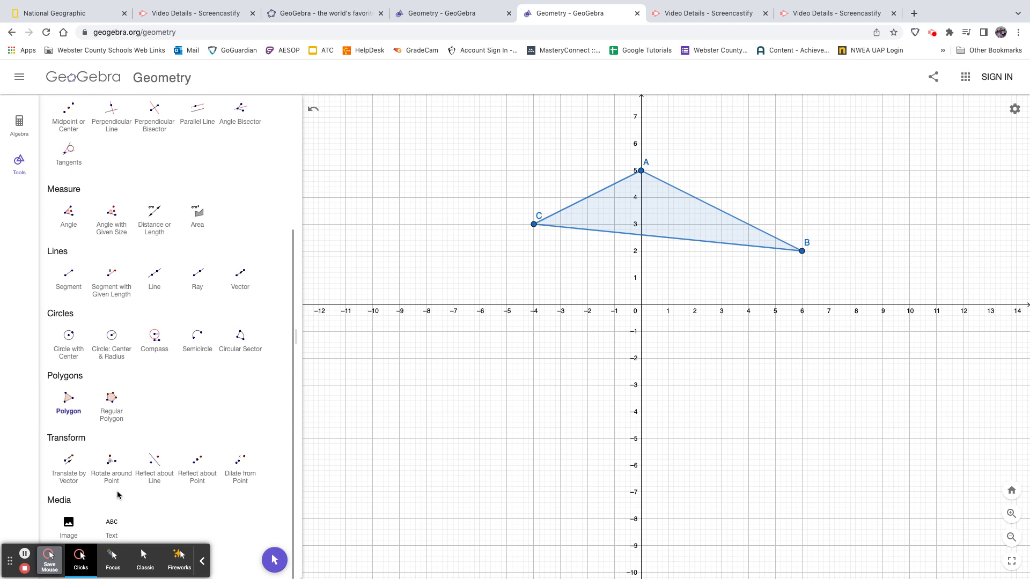
pyautogui.click(154, 464)
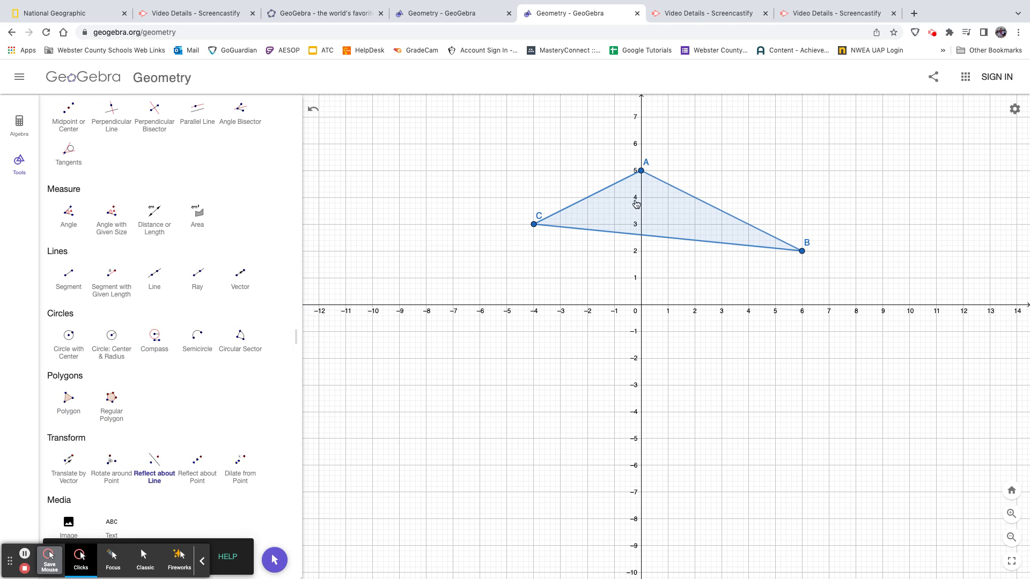
pyautogui.click(666, 205)
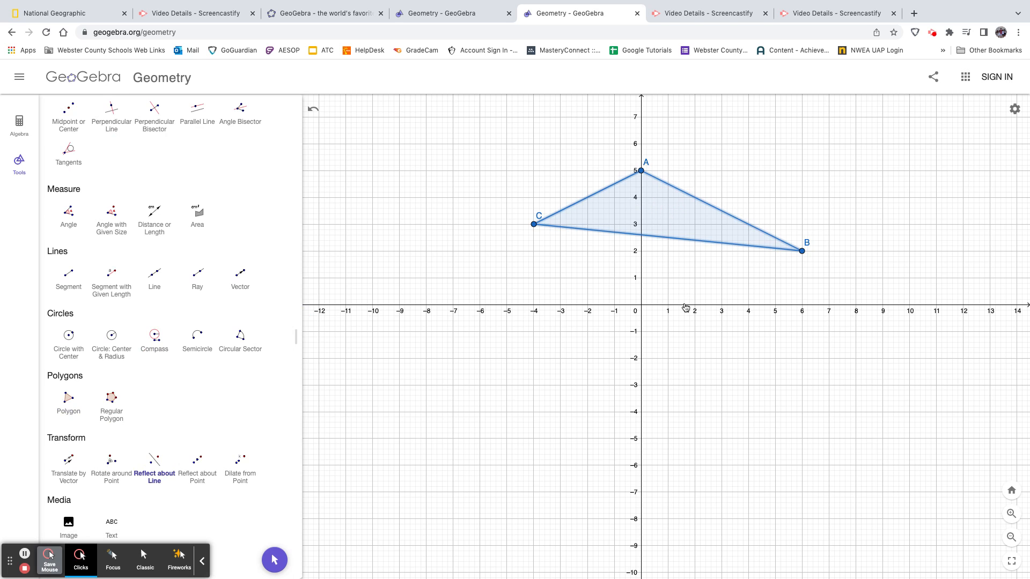
pyautogui.click(684, 307)
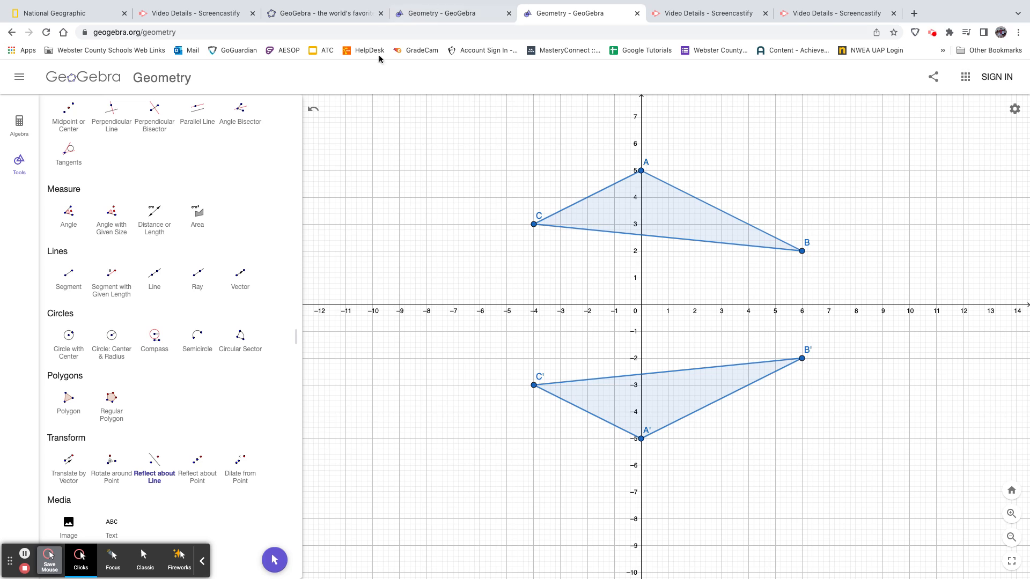
pyautogui.click(313, 110)
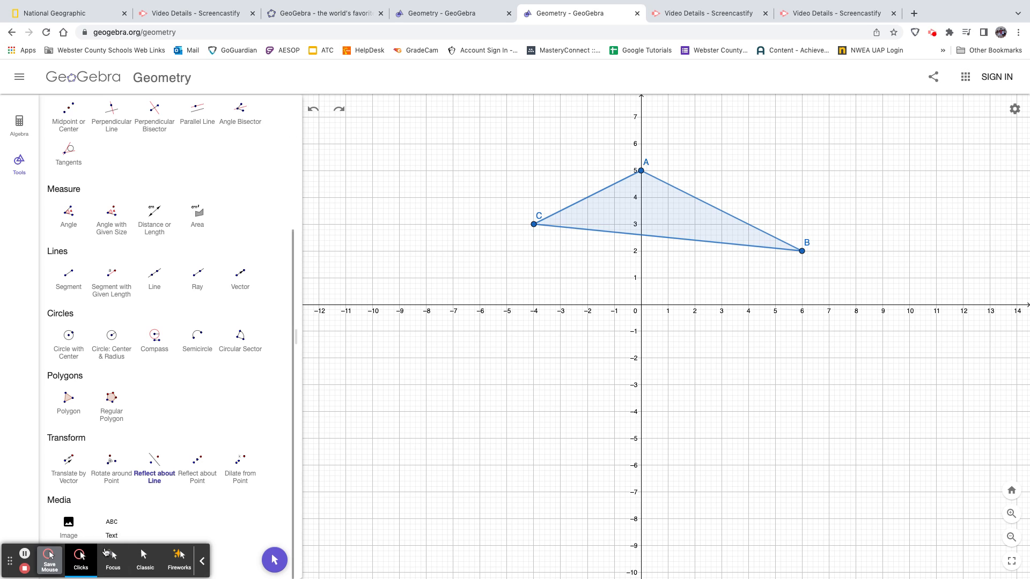
# Write the equation y = x in purple pen beside the triangle and draw a two-column table frame below it
pyautogui.click(204, 563)
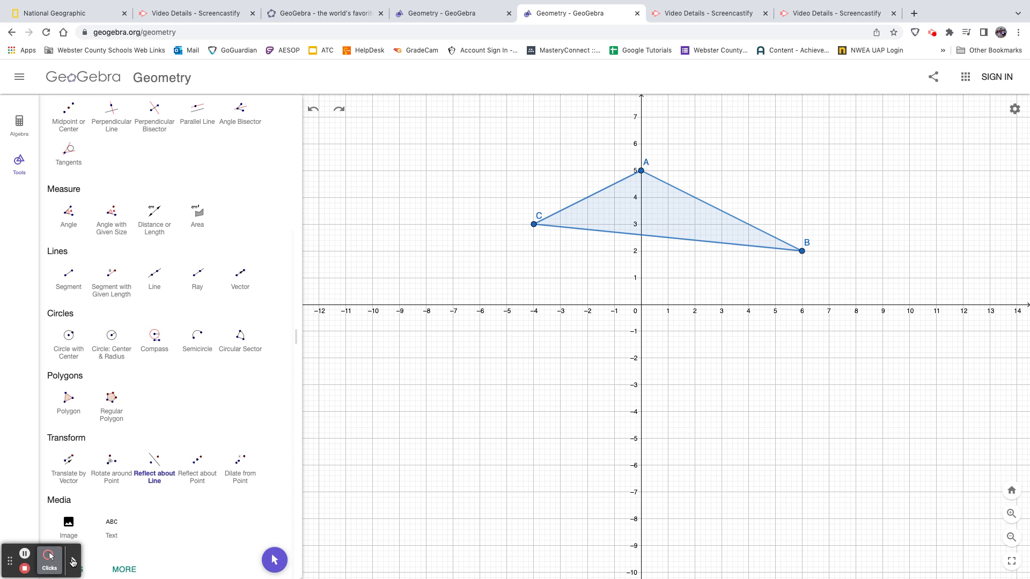
pyautogui.click(74, 562)
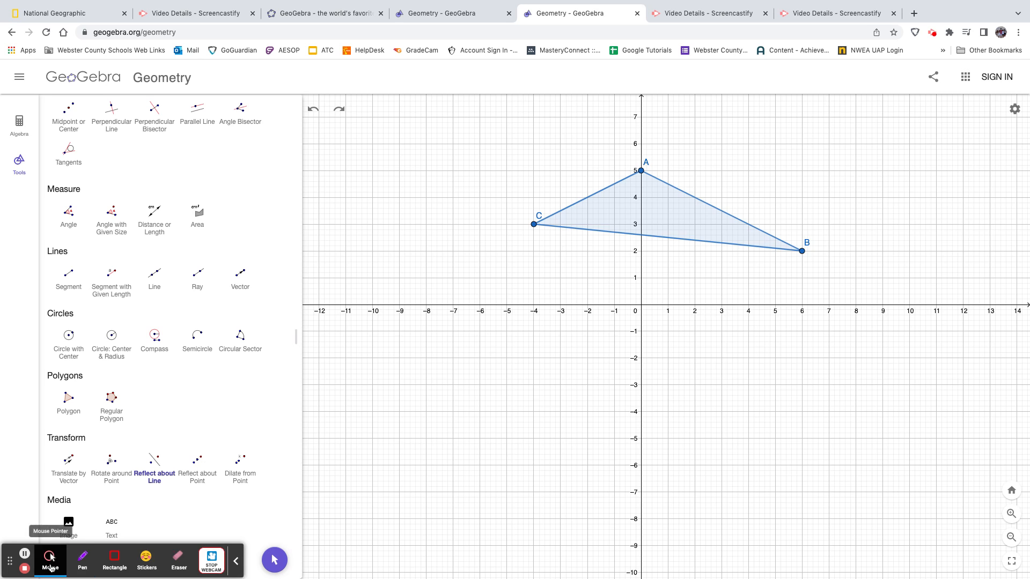
pyautogui.click(82, 563)
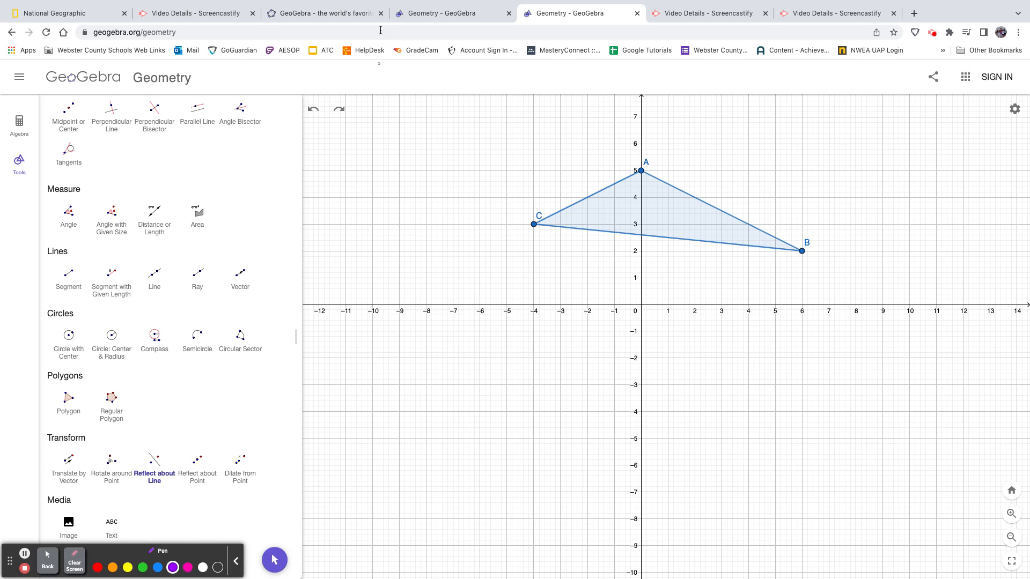
pyautogui.moveTo(362, 122); pyautogui.dragTo(333, 172)
pyautogui.moveTo(346, 123)
pyautogui.mouseDown()
pyautogui.moveTo(355, 137)
pyautogui.moveTo(363, 122)
pyautogui.moveTo(389, 132)
pyautogui.moveTo(390, 144)
pyautogui.moveTo(419, 141)
pyautogui.moveTo(399, 155)
pyautogui.mouseUp()
pyautogui.moveTo(340, 186); pyautogui.dragTo(464, 185)
pyautogui.moveTo(400, 192); pyautogui.dragTo(397, 375)
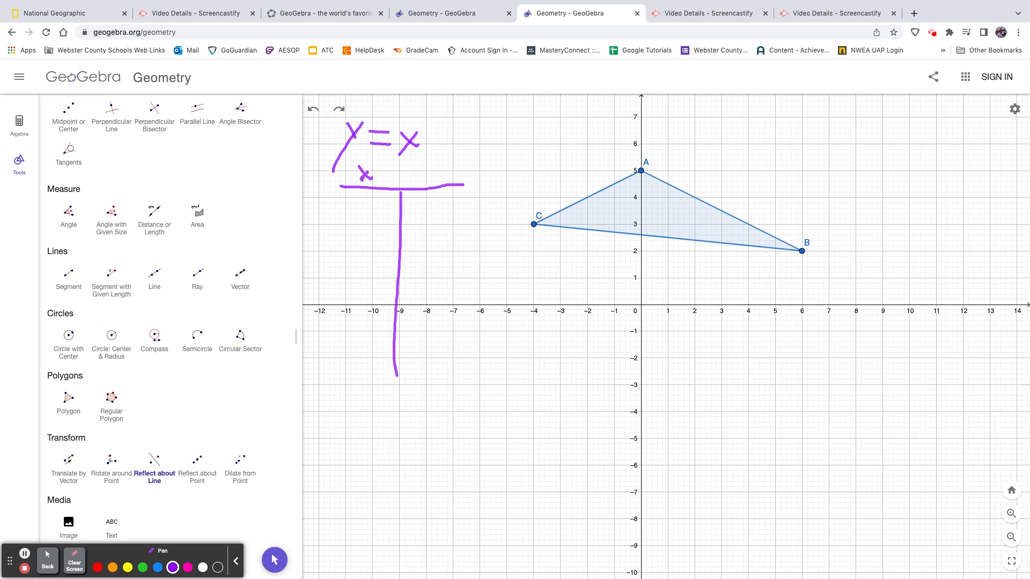
# Handwrite the y column heading and the x-y pairs 5 and 5, 12 and 12, and 0 and 0 in the table
pyautogui.moveTo(373, 197); pyautogui.dragTo(352, 219)
pyautogui.moveTo(428, 170)
pyautogui.mouseDown()
pyautogui.moveTo(410, 202)
pyautogui.moveTo(422, 181)
pyautogui.moveTo(445, 208)
pyautogui.moveTo(421, 217)
pyautogui.mouseUp()
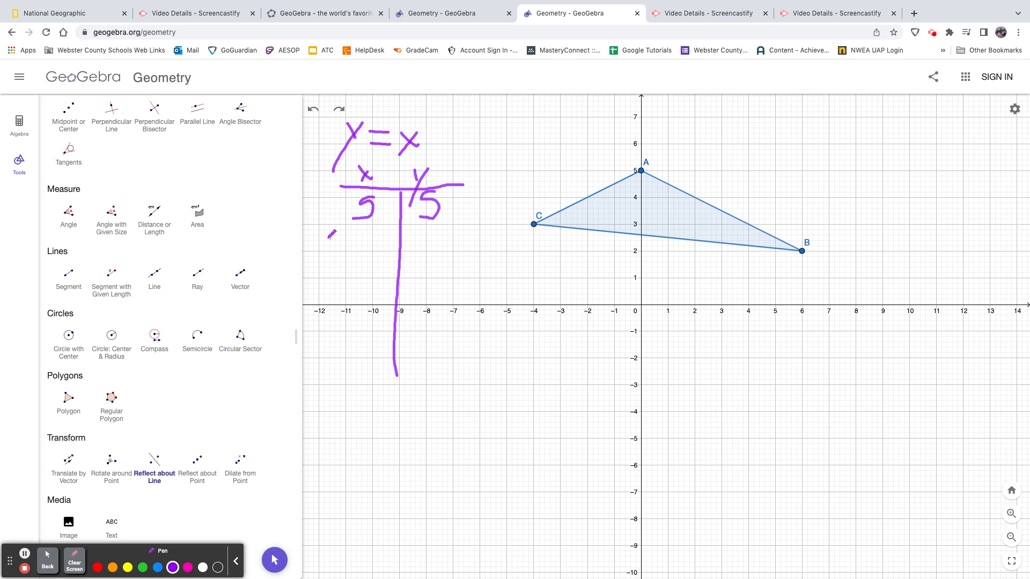
pyautogui.moveTo(344, 236)
pyautogui.mouseDown()
pyautogui.moveTo(341, 255)
pyautogui.moveTo(431, 250)
pyautogui.mouseUp()
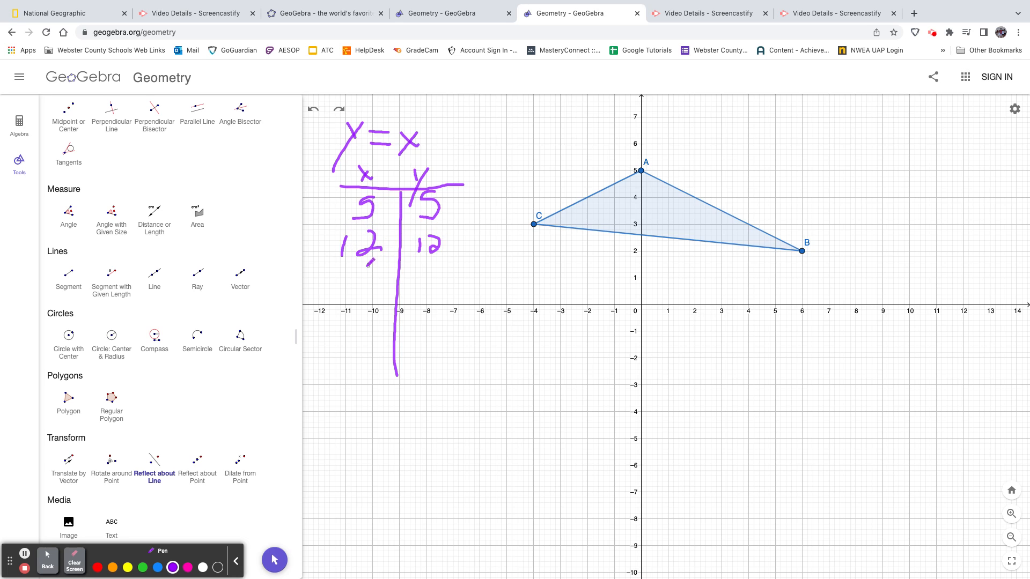
pyautogui.moveTo(369, 263)
pyautogui.mouseDown()
pyautogui.moveTo(355, 286)
pyautogui.moveTo(371, 263)
pyautogui.moveTo(440, 279)
pyautogui.moveTo(424, 261)
pyautogui.mouseUp()
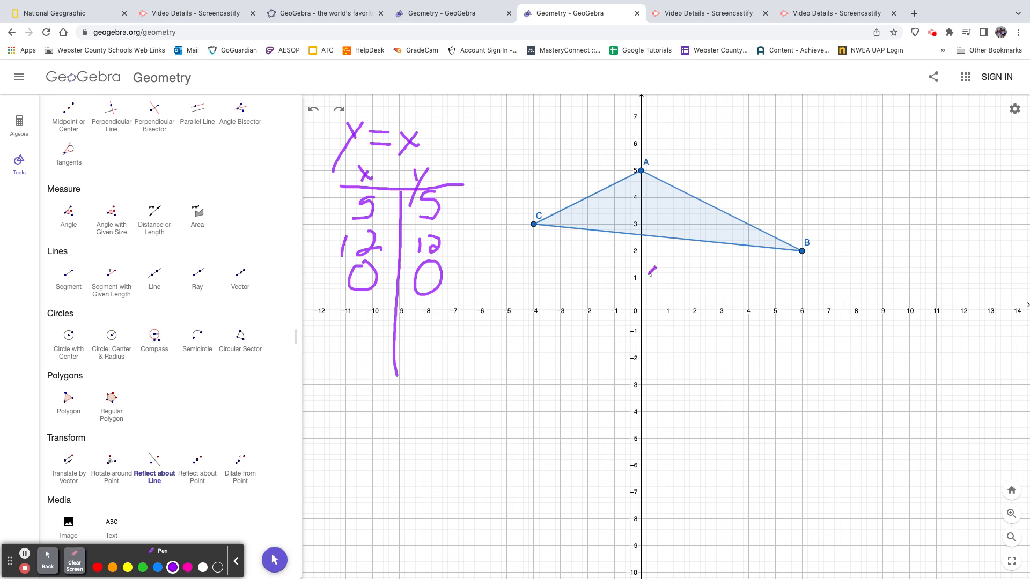
# Mark pen dots on the grid for y = x at each whole-number point from (-4, -4) to (3, 3)
pyautogui.click(641, 306)
pyautogui.click(670, 279)
pyautogui.click(617, 333)
# Clear the pen annotations and draw a line through the origin and (1, 1)
pyautogui.click(74, 562)
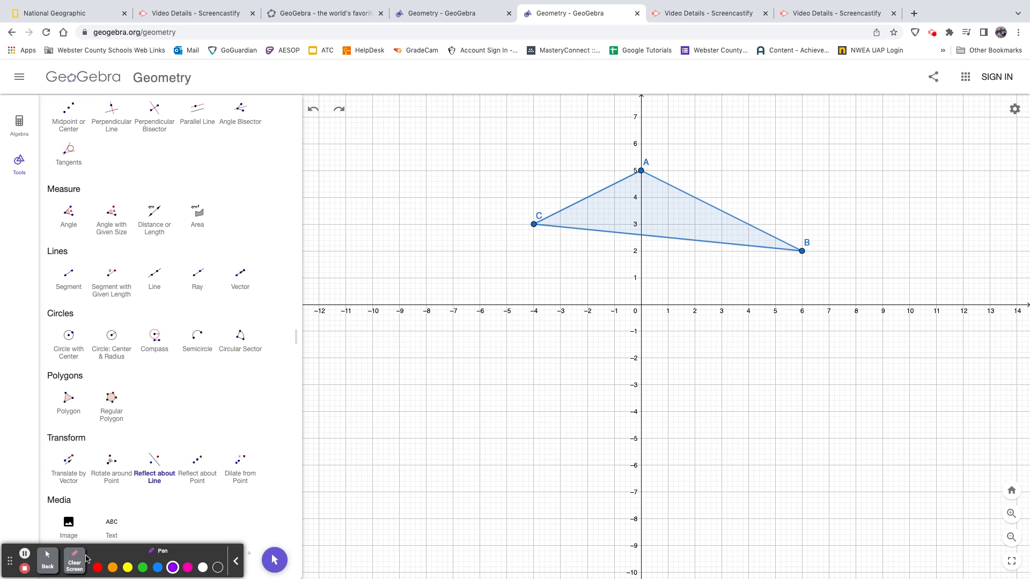
pyautogui.click(47, 561)
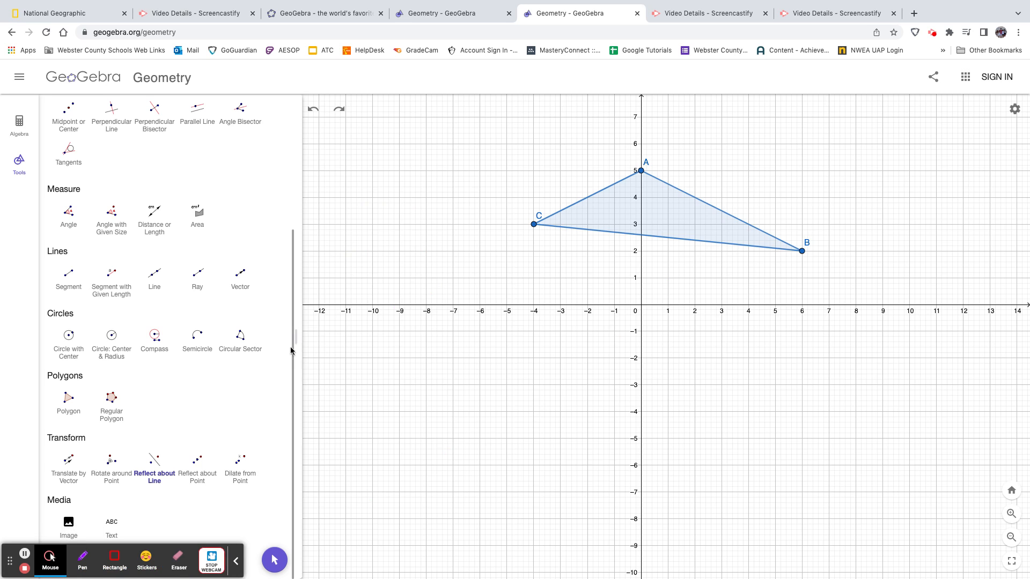
pyautogui.moveTo(292, 346); pyautogui.dragTo(303, 185)
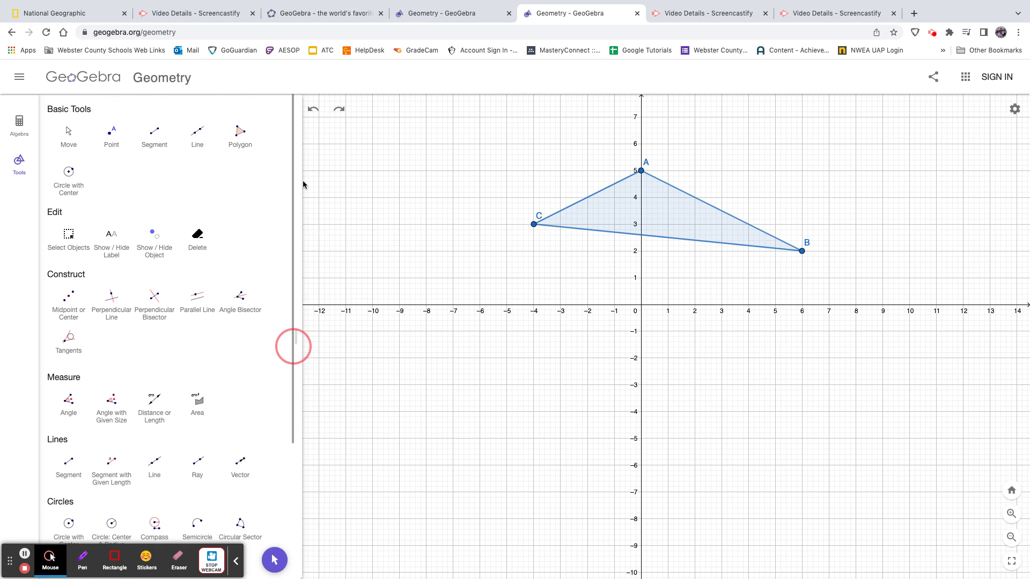
pyautogui.click(201, 140)
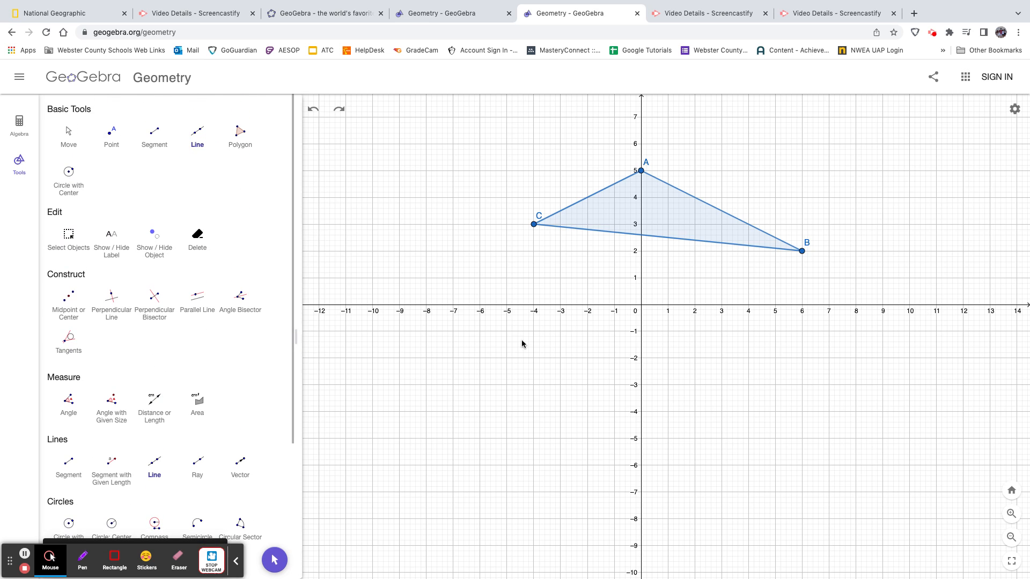
pyautogui.click(641, 304)
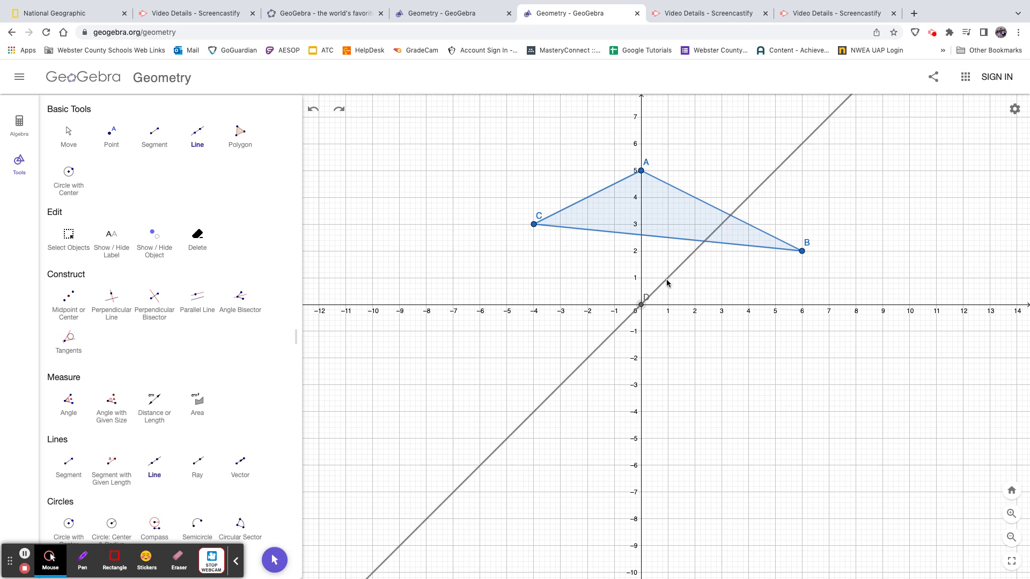
pyautogui.click(668, 278)
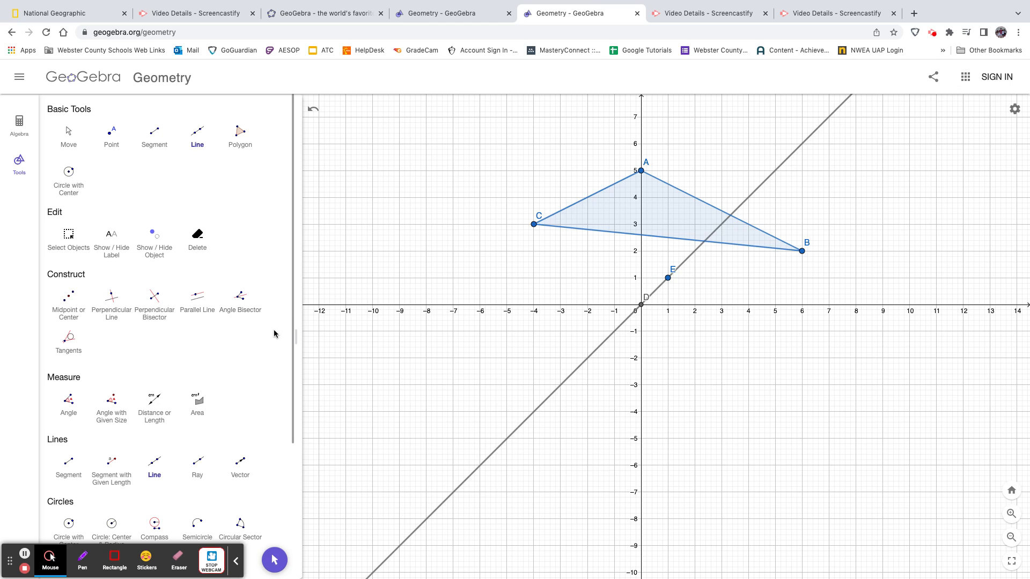
# Reflect triangle ABC about the diagonal line through D and E
pyautogui.moveTo(293, 313); pyautogui.dragTo(292, 450)
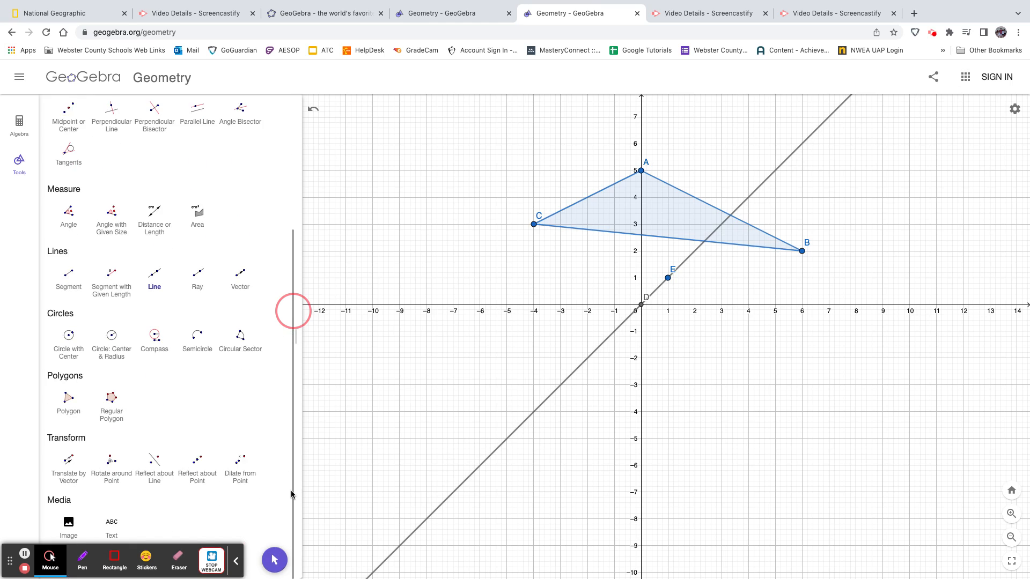
pyautogui.click(157, 464)
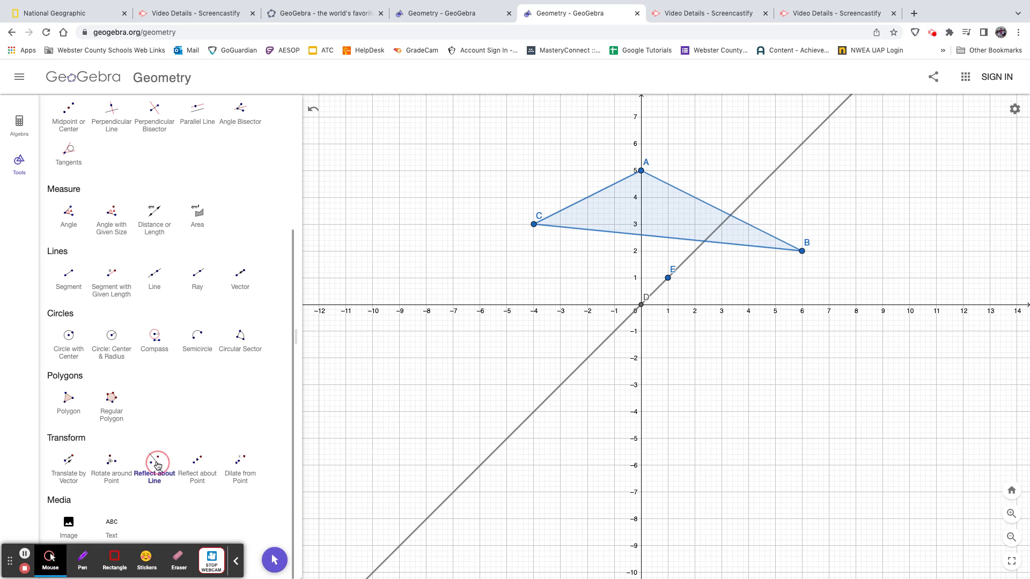
pyautogui.click(660, 215)
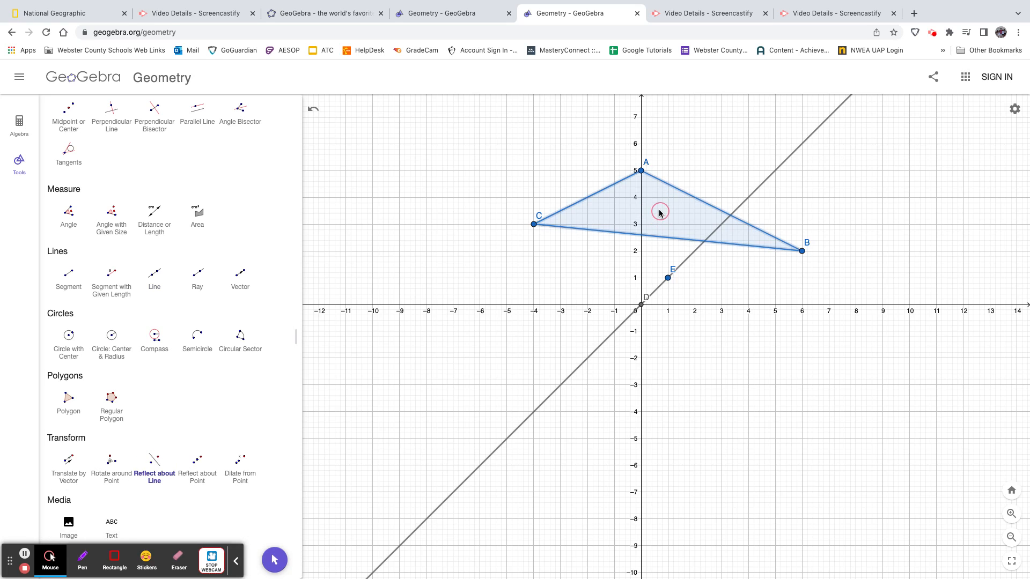
pyautogui.click(762, 184)
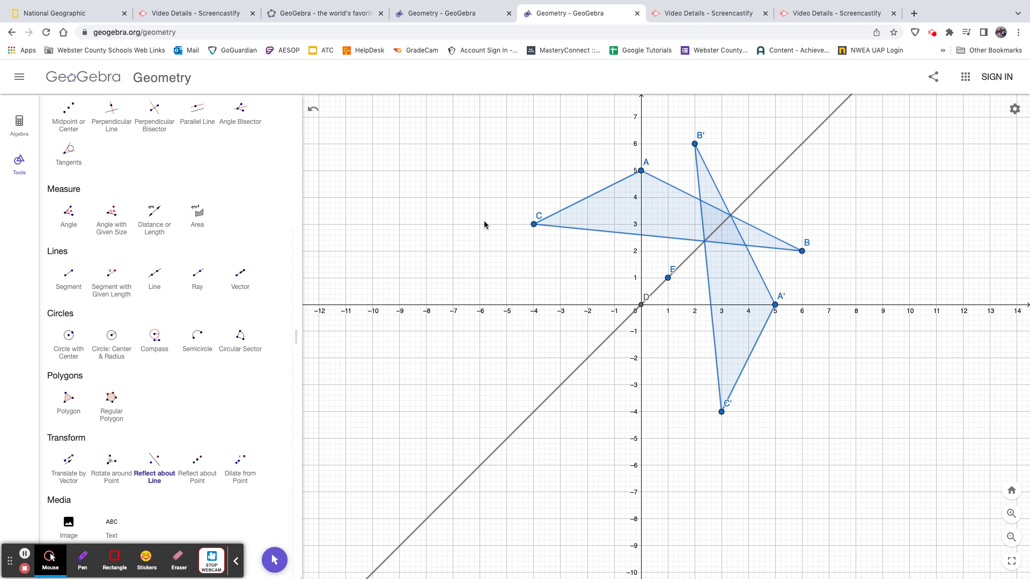
pyautogui.click(642, 175)
# Move vertex B to about (-5.6, 4.8) and tilt the mirror line by moving point E to about (-0.8, 0.8)
pyautogui.moveTo(294, 337); pyautogui.dragTo(150, 143)
pyautogui.click(68, 136)
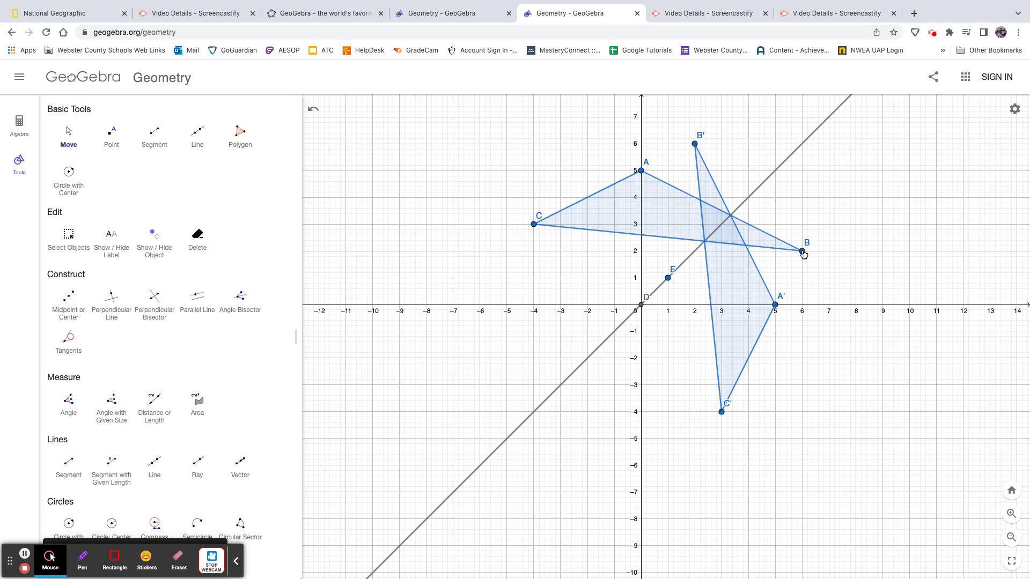
pyautogui.moveTo(802, 252); pyautogui.dragTo(695, 120)
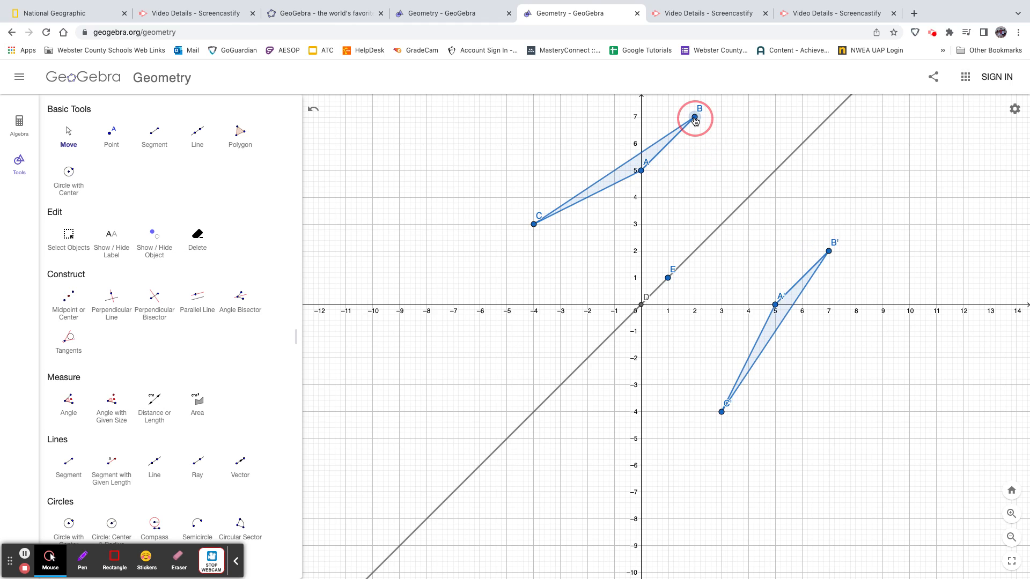
pyautogui.moveTo(695, 119); pyautogui.dragTo(799, 244)
pyautogui.moveTo(738, 191); pyautogui.dragTo(490, 178)
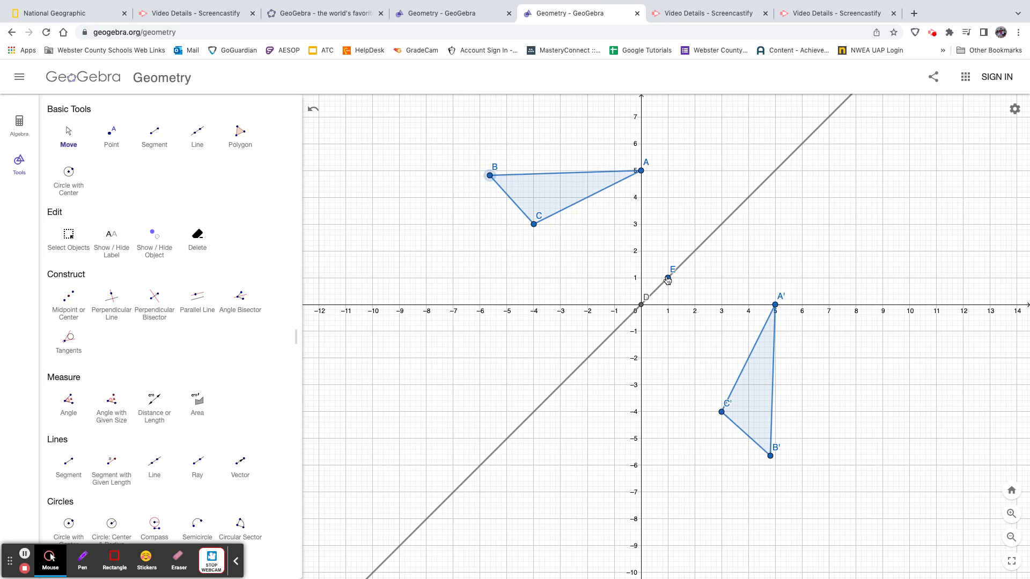
pyautogui.moveTo(668, 277); pyautogui.dragTo(619, 285)
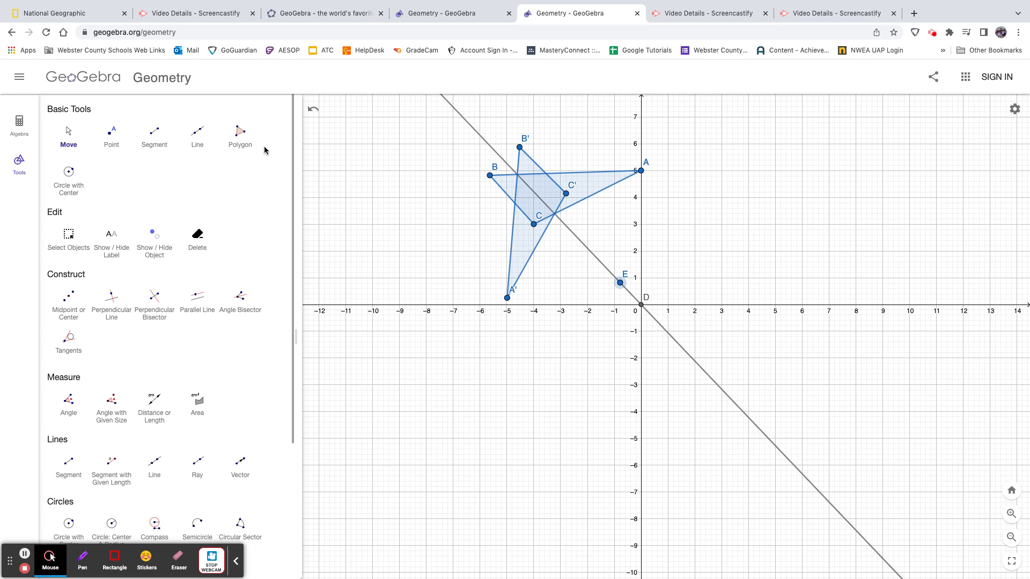
# Clear the whole construction without saving it
pyautogui.click(19, 77)
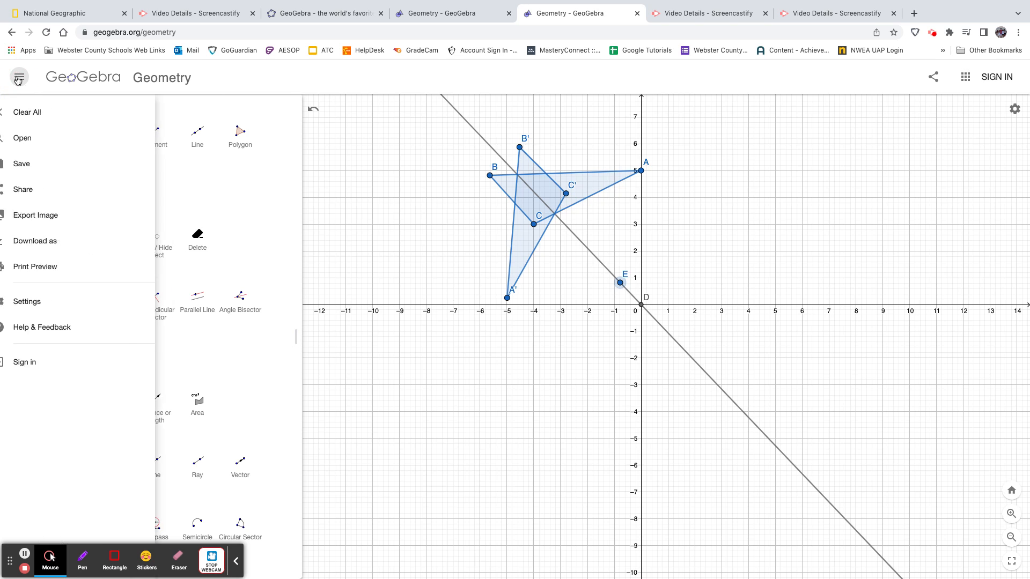
pyautogui.click(35, 112)
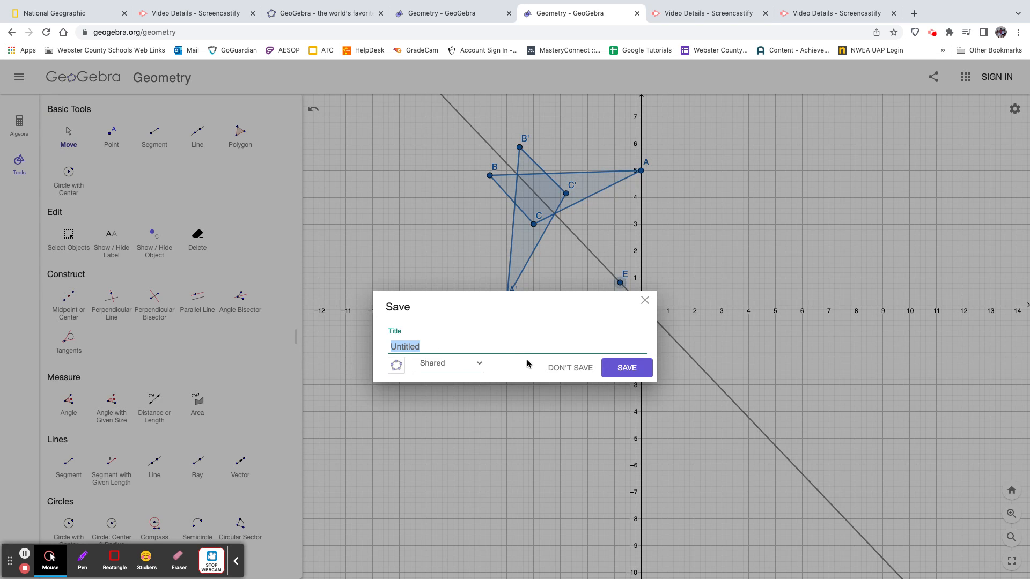
pyautogui.click(566, 367)
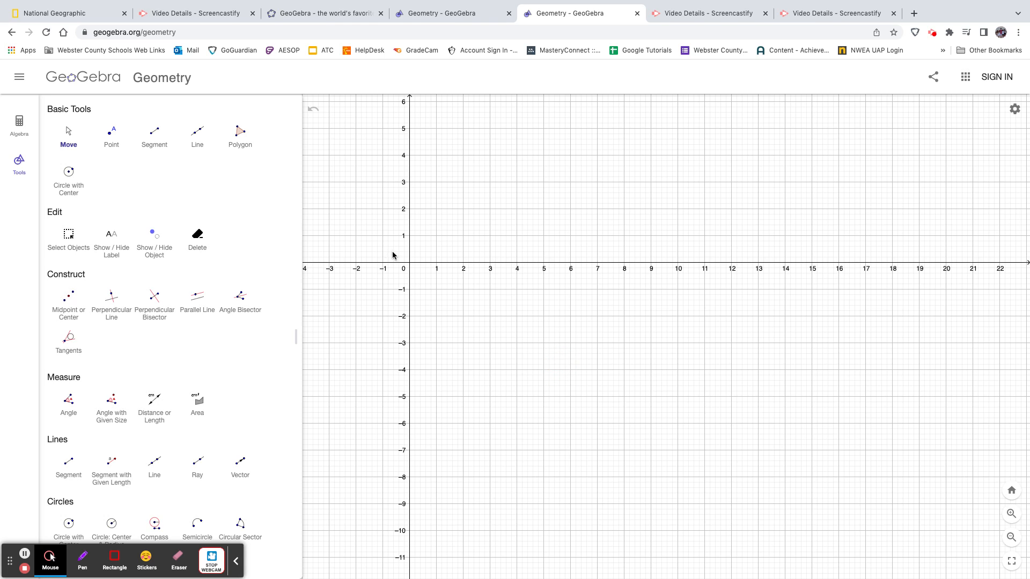
# Draw a vertical line through (3, 0) and about (3, 1.8) with the Line tool
pyautogui.moveTo(398, 264); pyautogui.dragTo(592, 355)
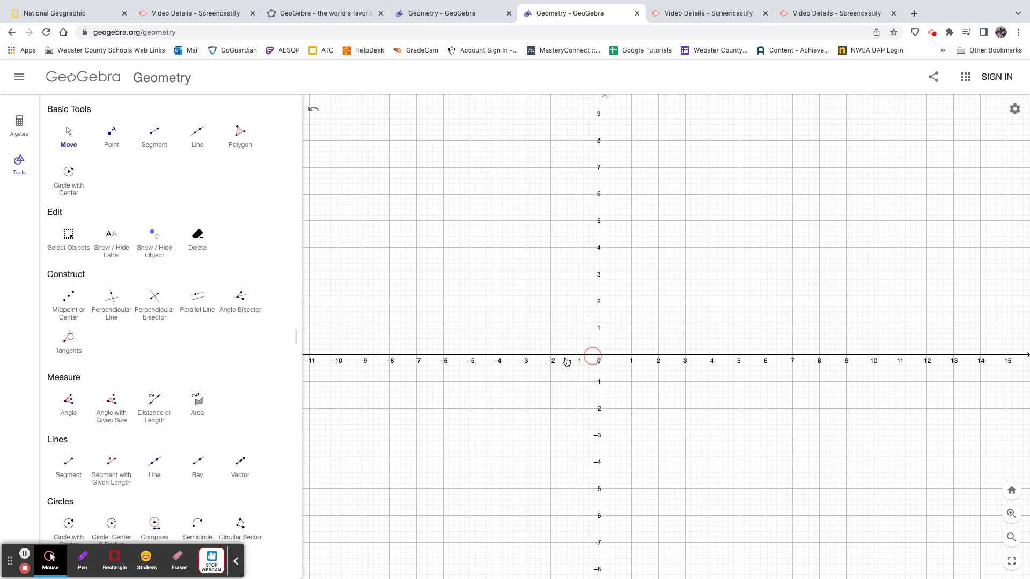
pyautogui.click(82, 558)
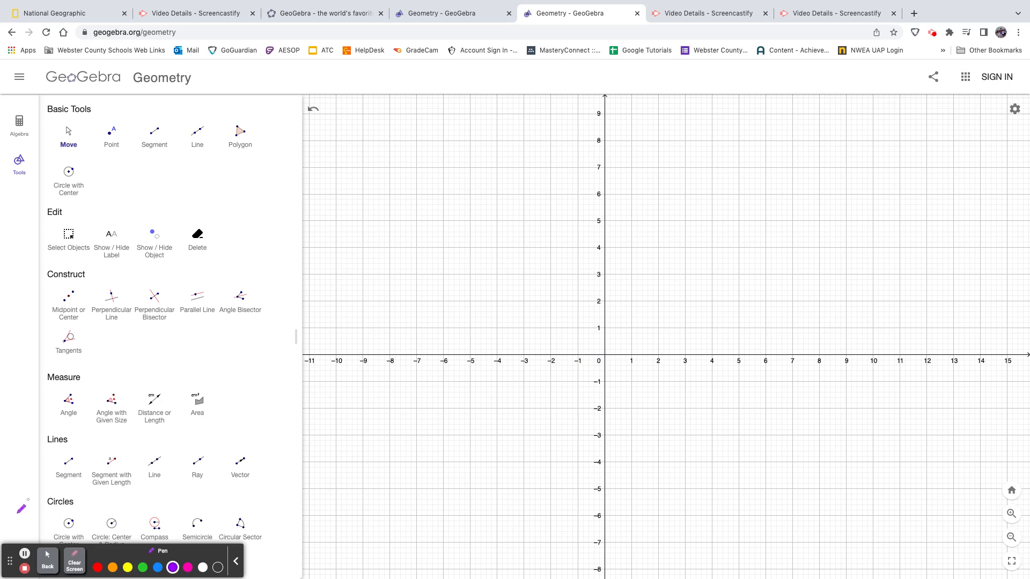
pyautogui.click(48, 561)
pyautogui.click(199, 130)
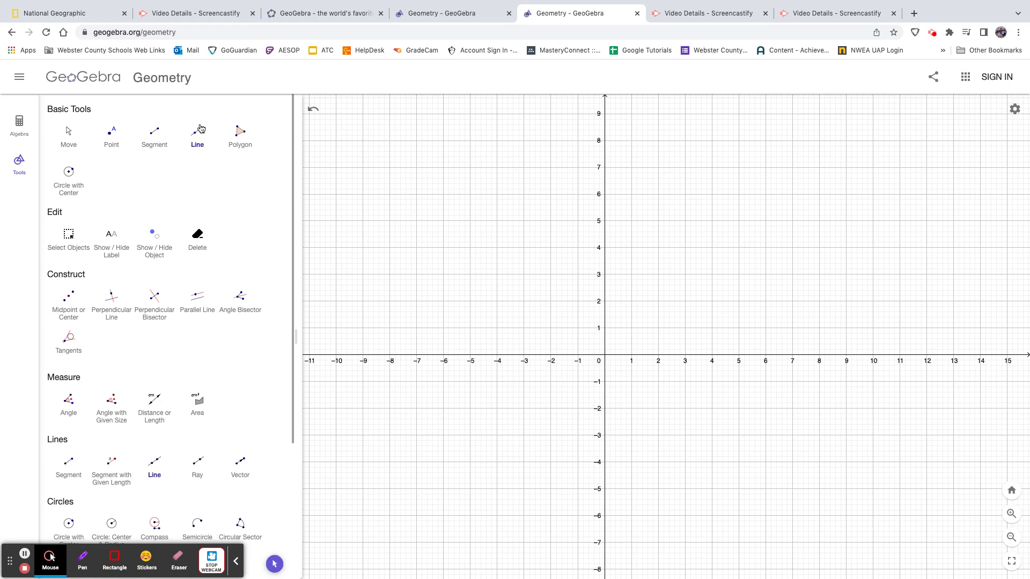
pyautogui.click(686, 356)
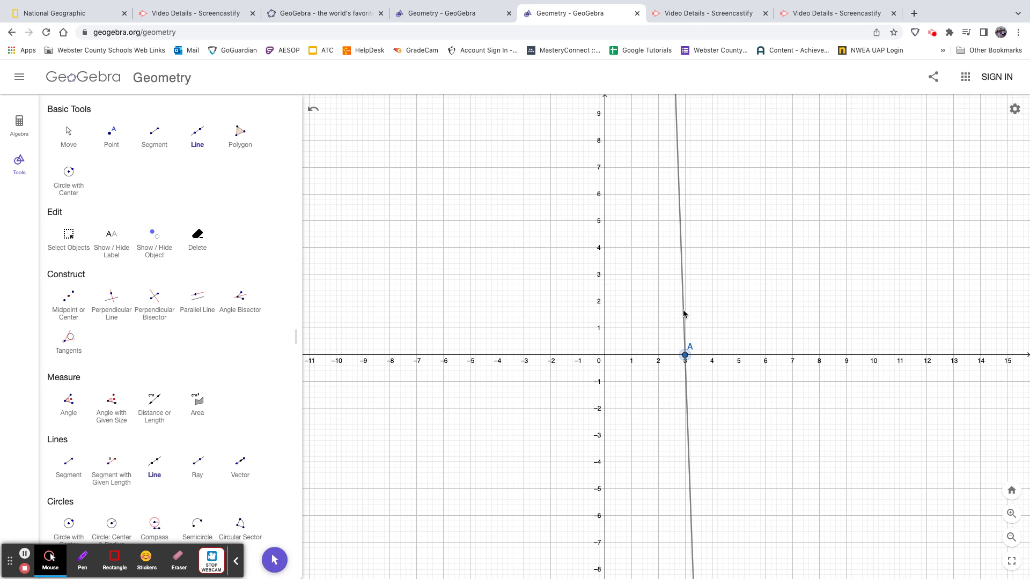
pyautogui.click(685, 308)
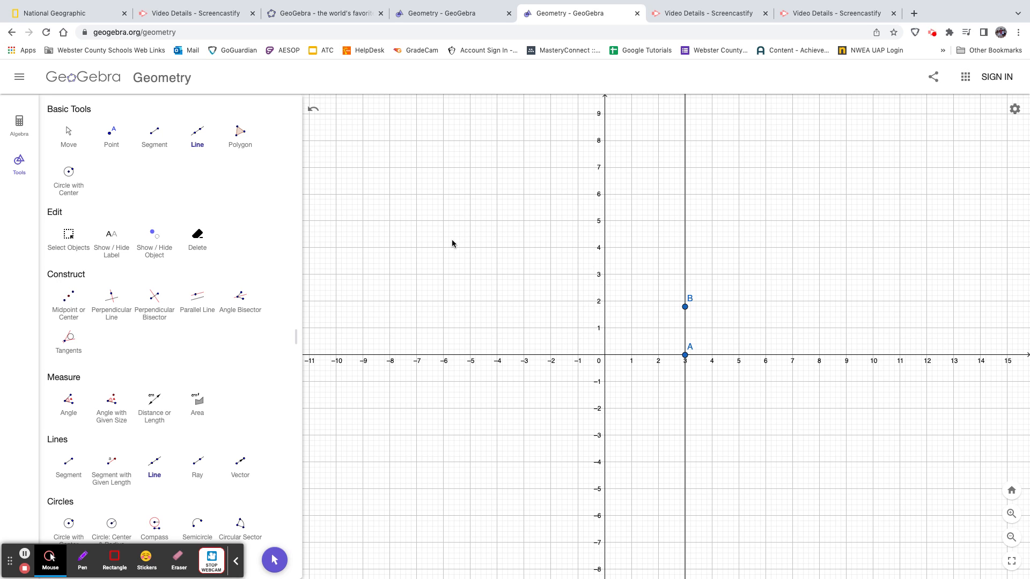
# Draw a triangle with vertices at (1, 5), (2, 2) and (-2, 2) using the Polygon tool
pyautogui.click(241, 135)
pyautogui.click(631, 221)
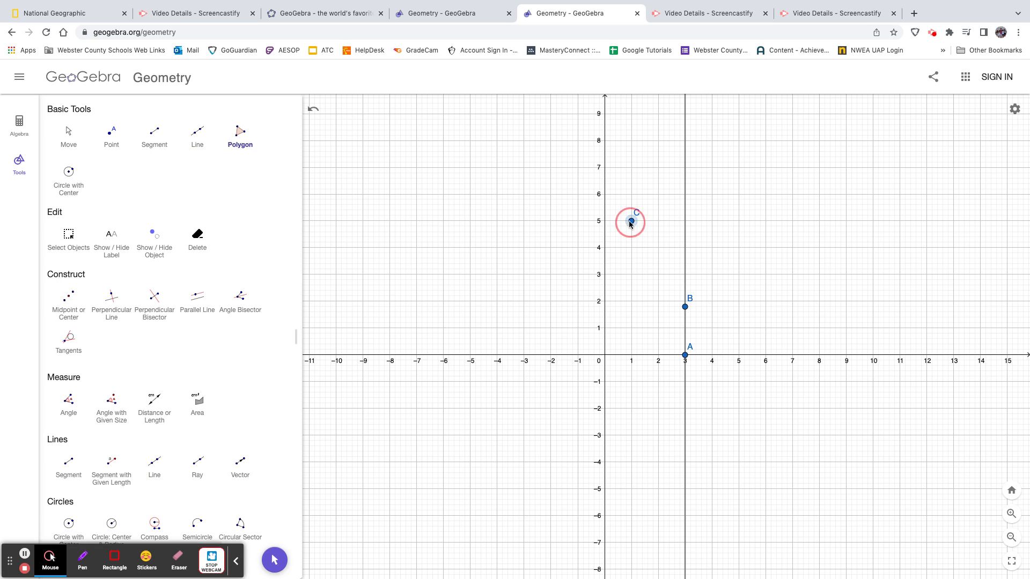
pyautogui.click(658, 301)
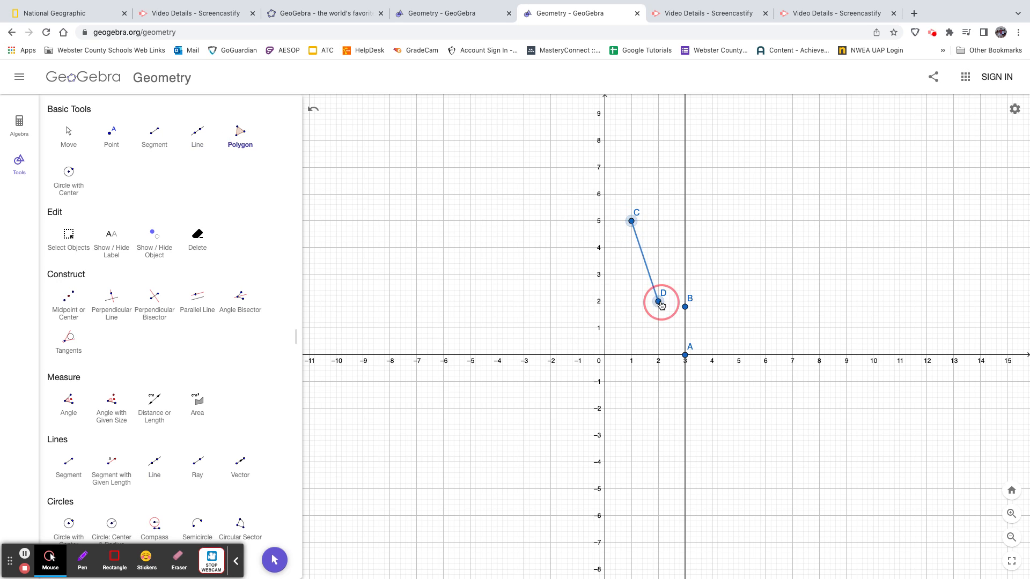
pyautogui.click(550, 301)
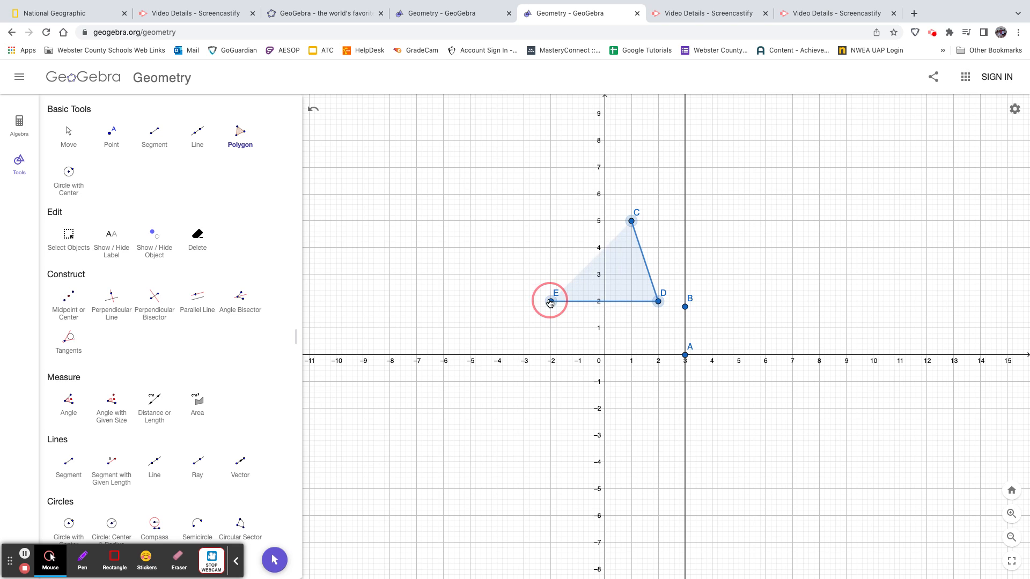
pyautogui.click(631, 221)
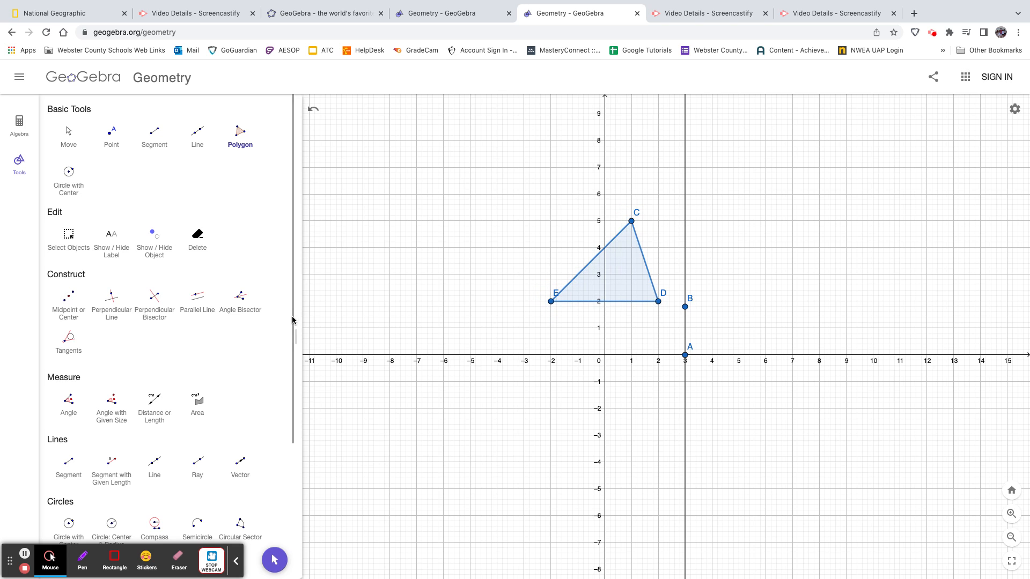
# Reflect triangle CDE about the vertical line through A and B
pyautogui.moveTo(292, 317); pyautogui.dragTo(291, 475)
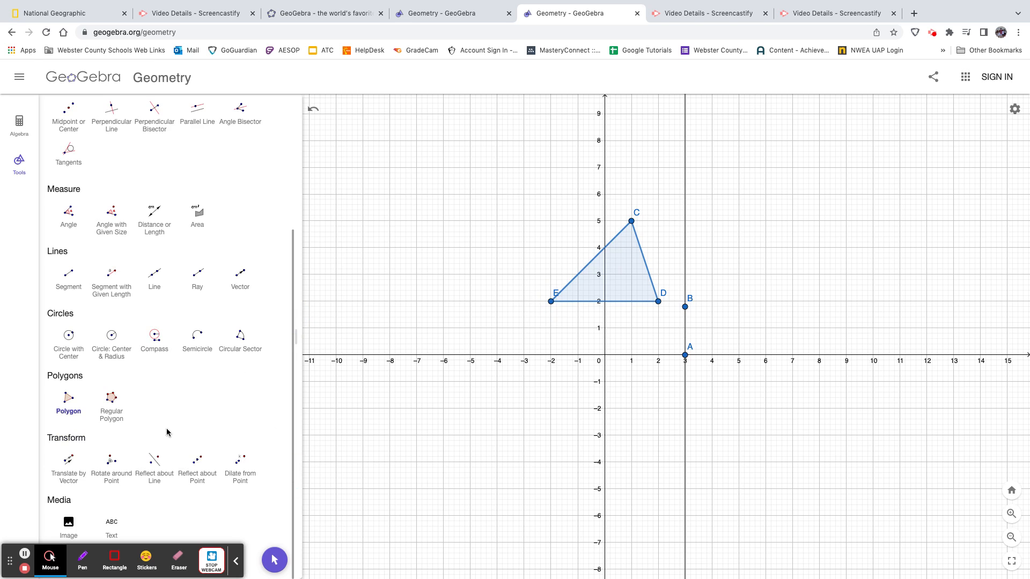
pyautogui.click(155, 471)
pyautogui.click(629, 274)
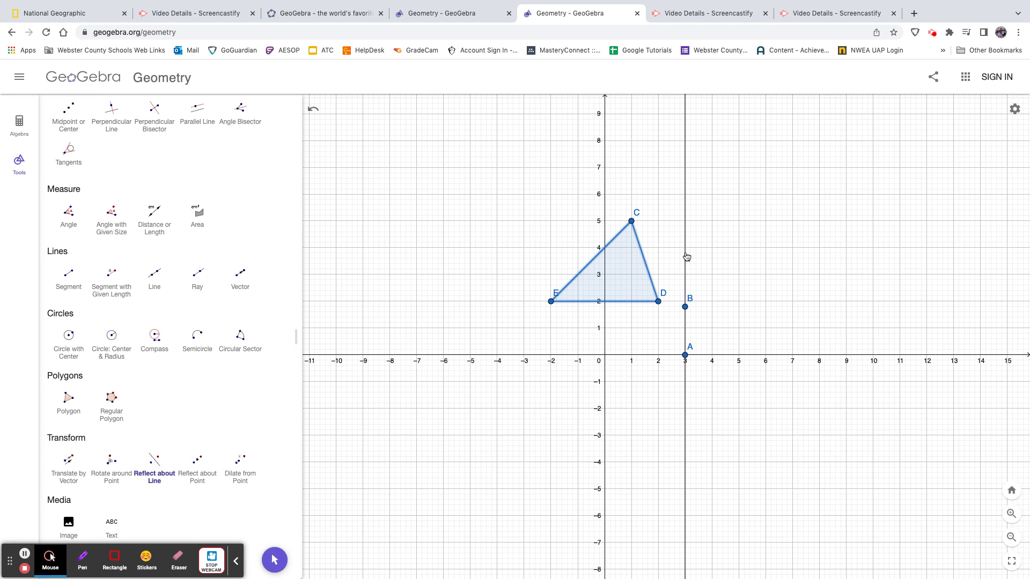
pyautogui.click(686, 257)
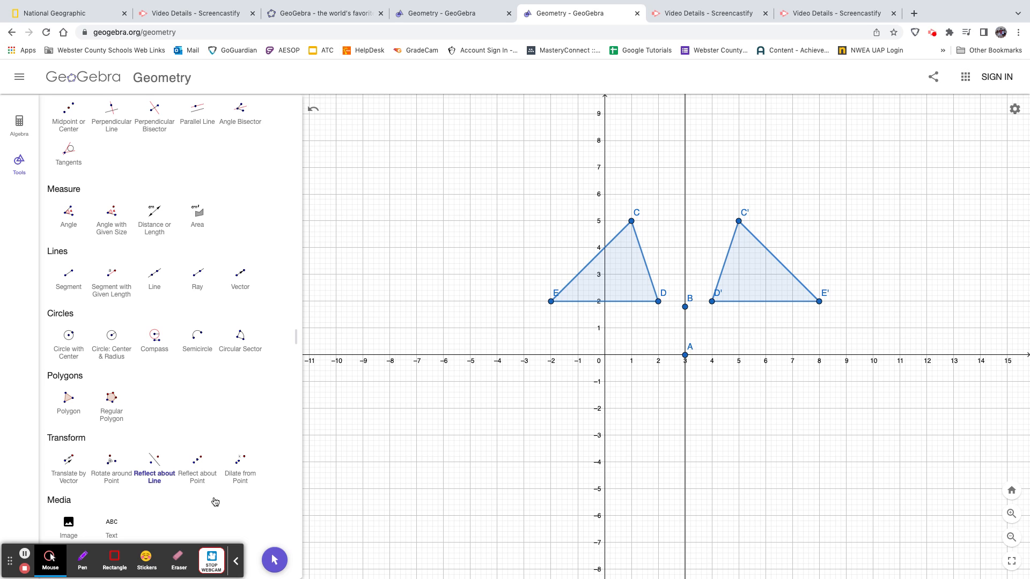
# Mark the equal distances from C and C' and from D and D' to the vertical mirror line with blue pen arcs
pyautogui.click(83, 559)
pyautogui.click(156, 567)
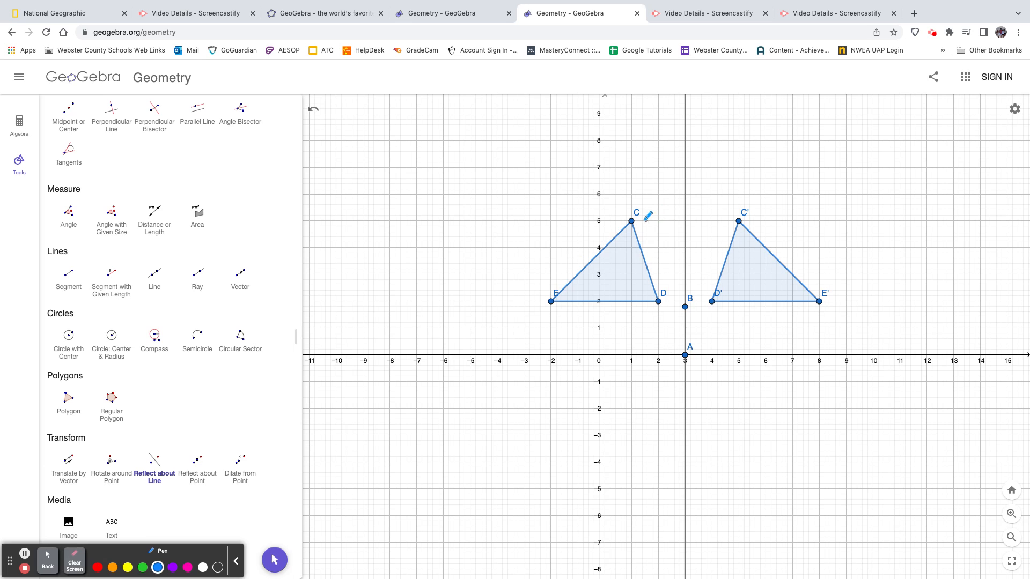
pyautogui.moveTo(631, 220); pyautogui.dragTo(736, 217)
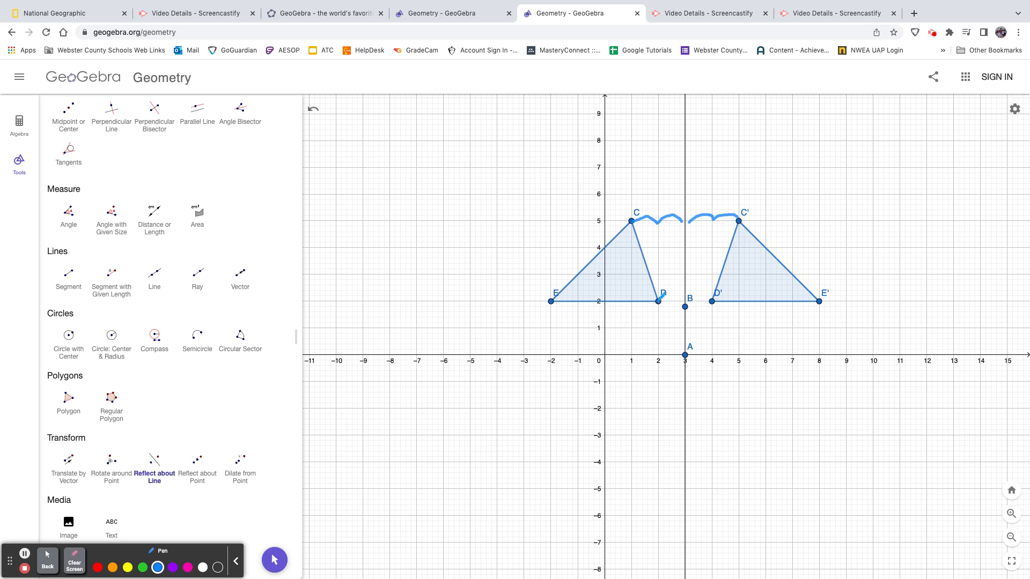
pyautogui.moveTo(659, 302); pyautogui.dragTo(714, 296)
pyautogui.click(48, 560)
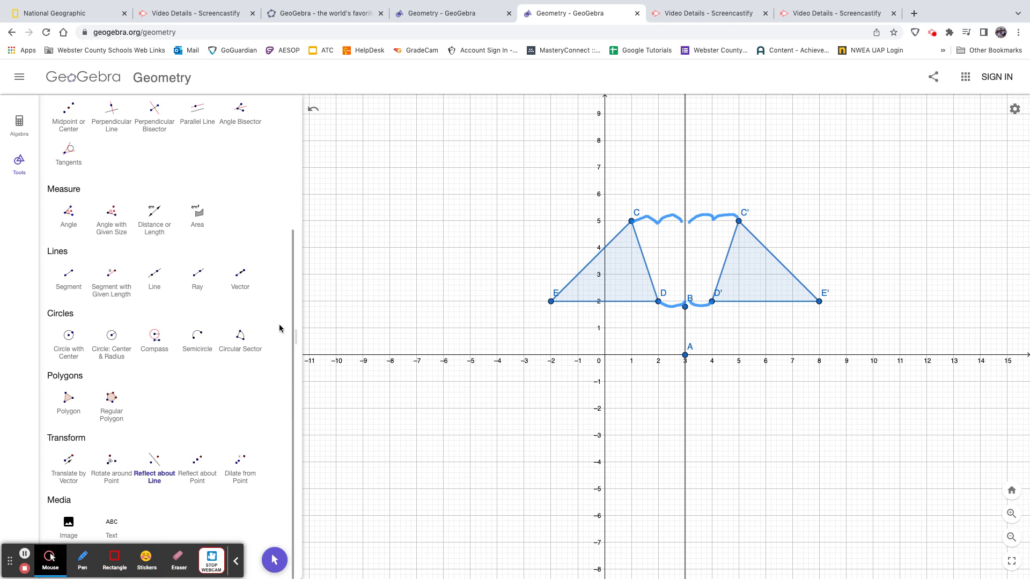
# Draw a nearly horizontal line through about (-6.5, -1) and (0, -1) with the Line tool
pyautogui.moveTo(293, 328); pyautogui.dragTo(272, 155)
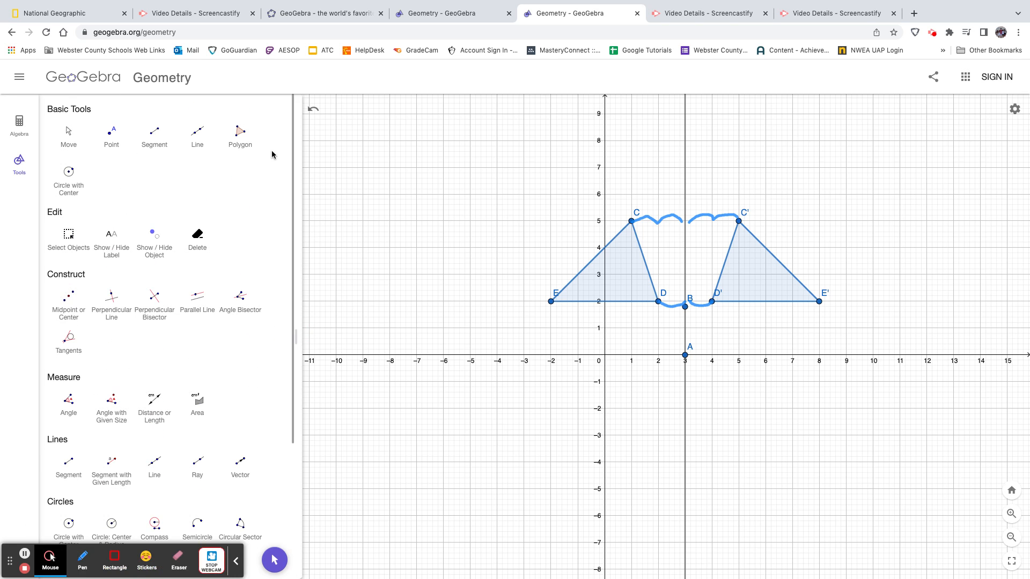
pyautogui.click(194, 133)
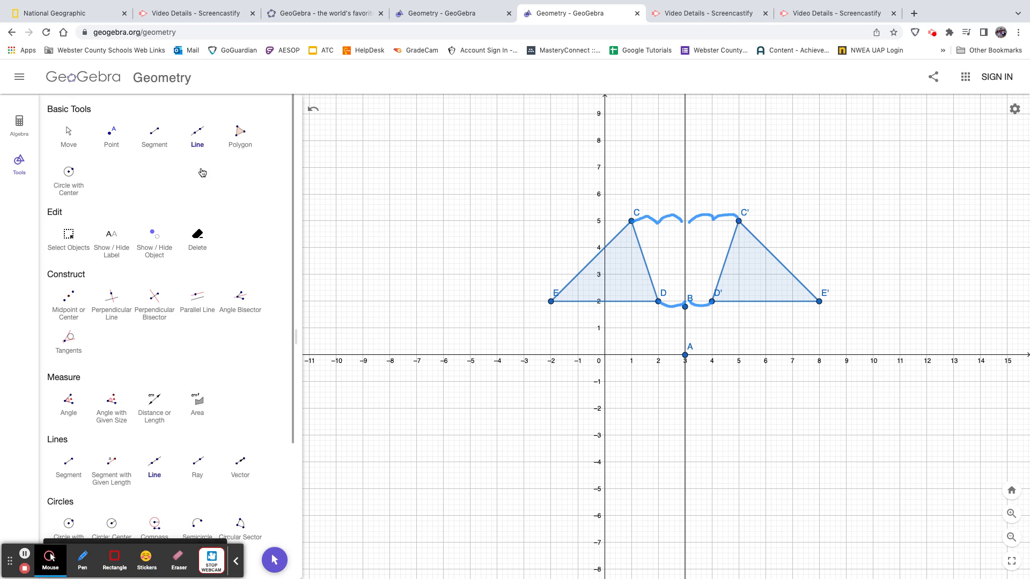
pyautogui.click(429, 383)
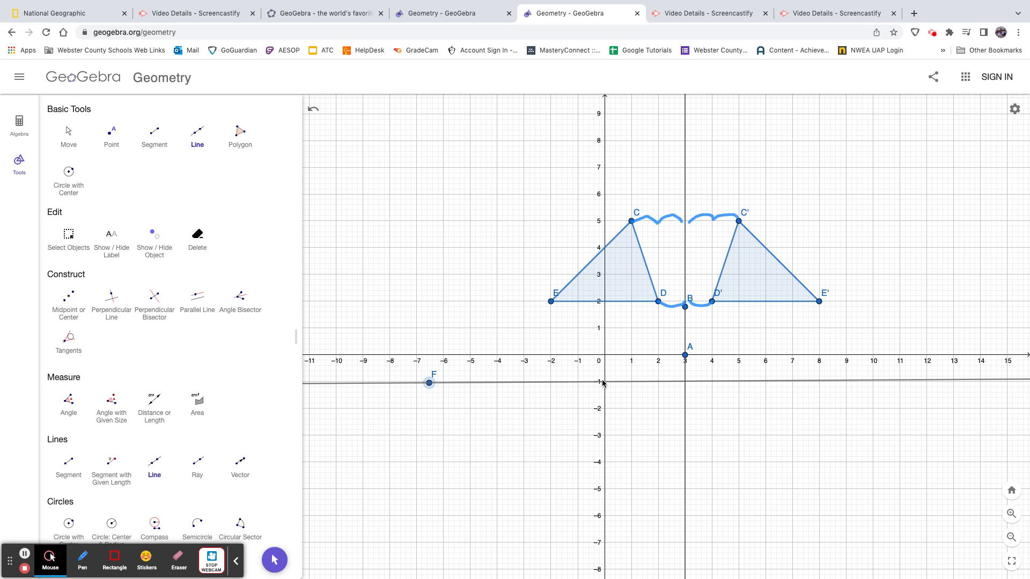
pyautogui.click(604, 382)
pyautogui.click(50, 559)
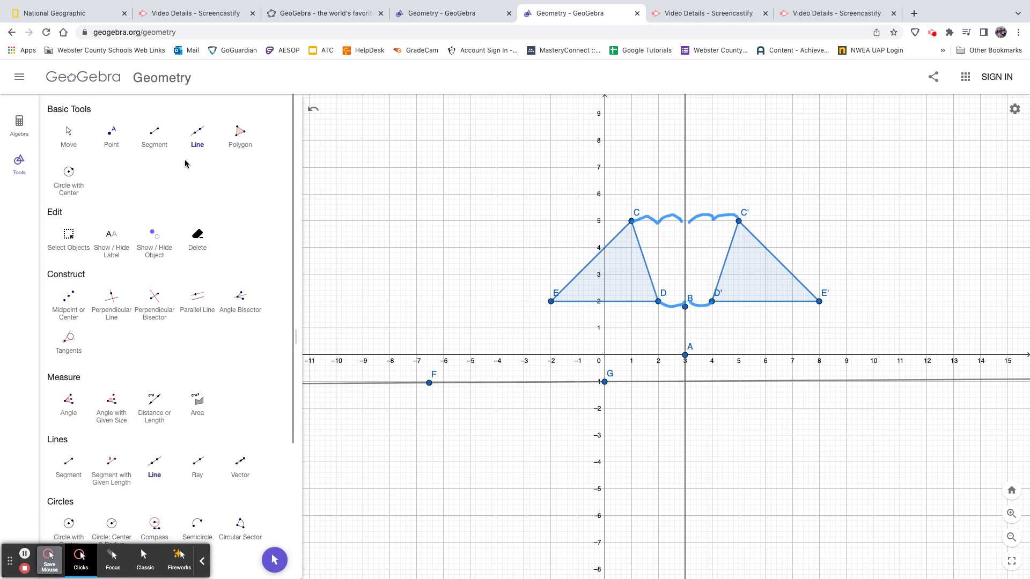
# Reflect triangle CDE about the nearly horizontal line through F and G
pyautogui.moveTo(292, 281); pyautogui.dragTo(310, 411)
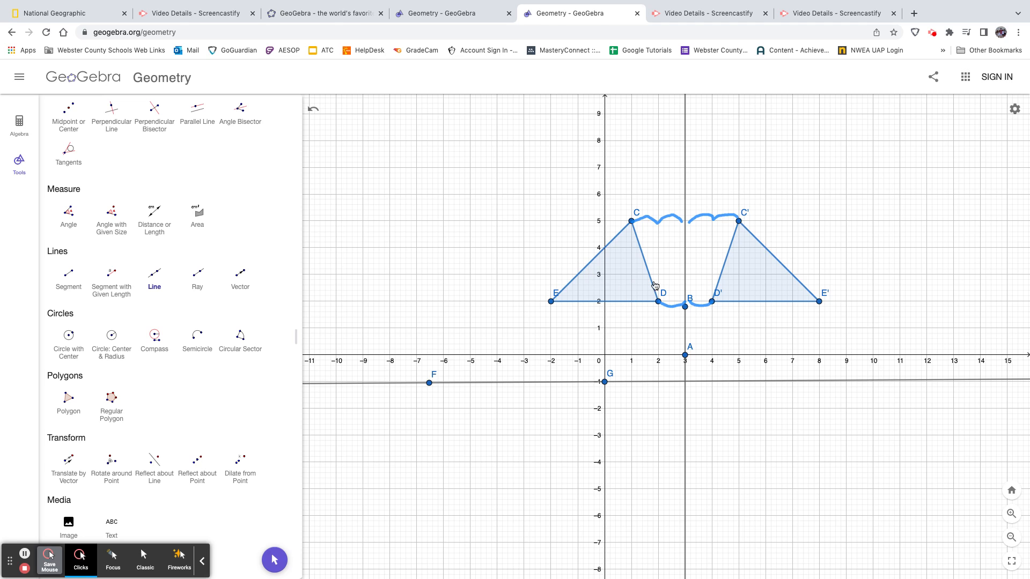
pyautogui.click(156, 469)
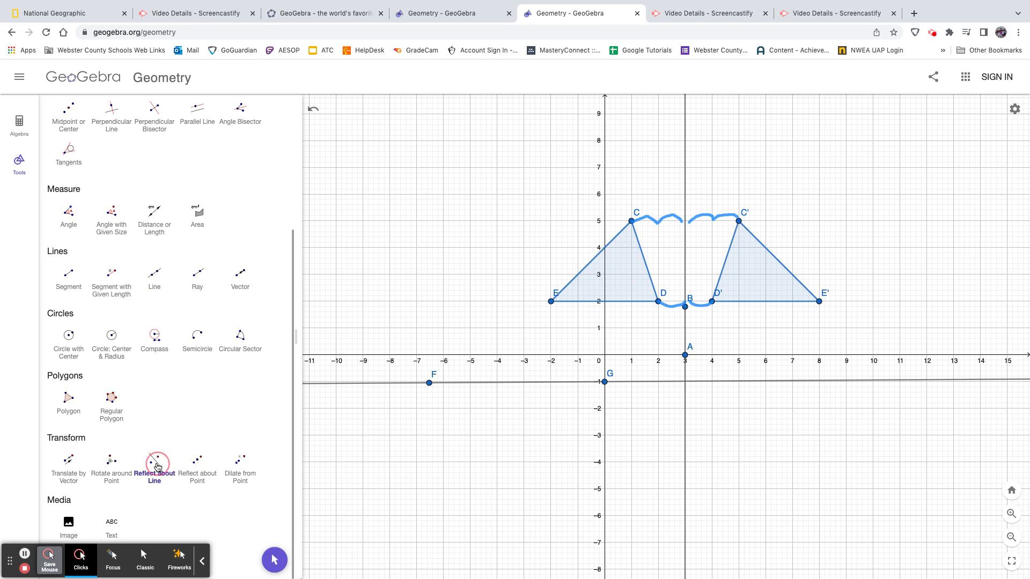
pyautogui.click(626, 270)
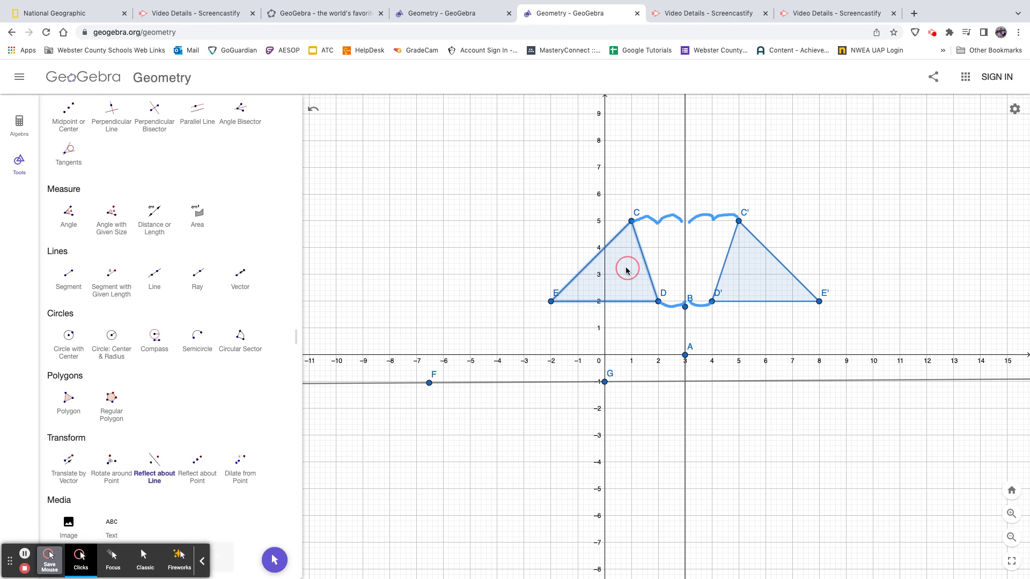
pyautogui.click(641, 383)
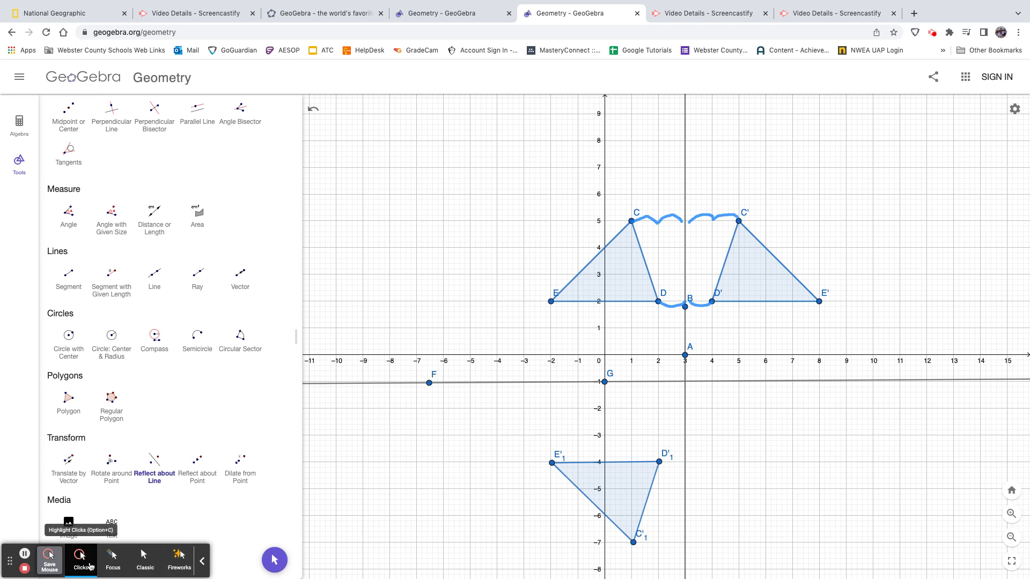
# Draw red double-headed pen arrows from E to line FG and from that line to the reflected vertex E'₁
pyautogui.click(51, 568)
pyautogui.click(77, 560)
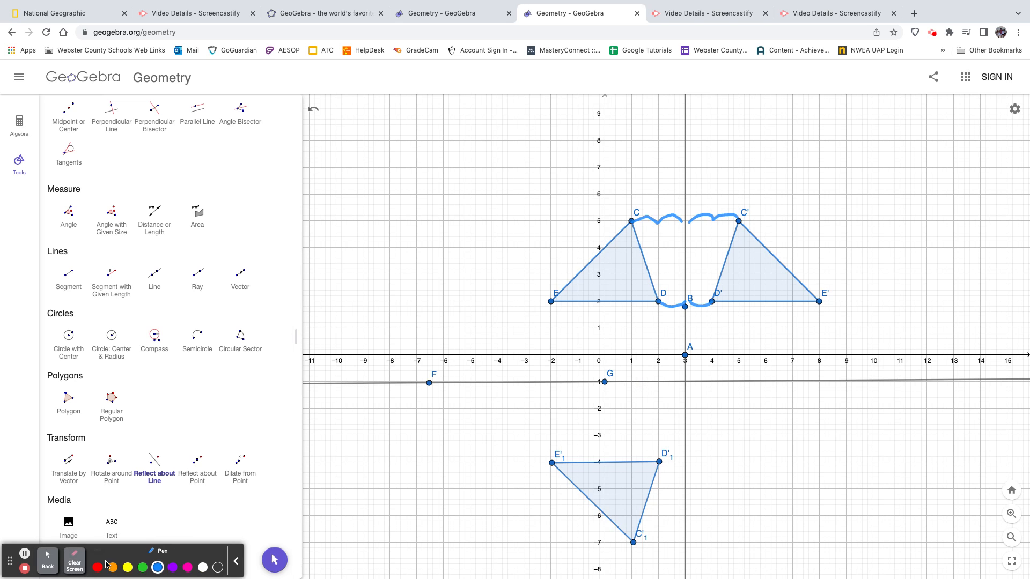
pyautogui.click(97, 568)
pyautogui.moveTo(556, 307)
pyautogui.mouseDown()
pyautogui.moveTo(554, 377)
pyautogui.moveTo(559, 365)
pyautogui.mouseUp()
pyautogui.moveTo(555, 303)
pyautogui.mouseDown()
pyautogui.moveTo(551, 315)
pyautogui.moveTo(560, 314)
pyautogui.mouseUp()
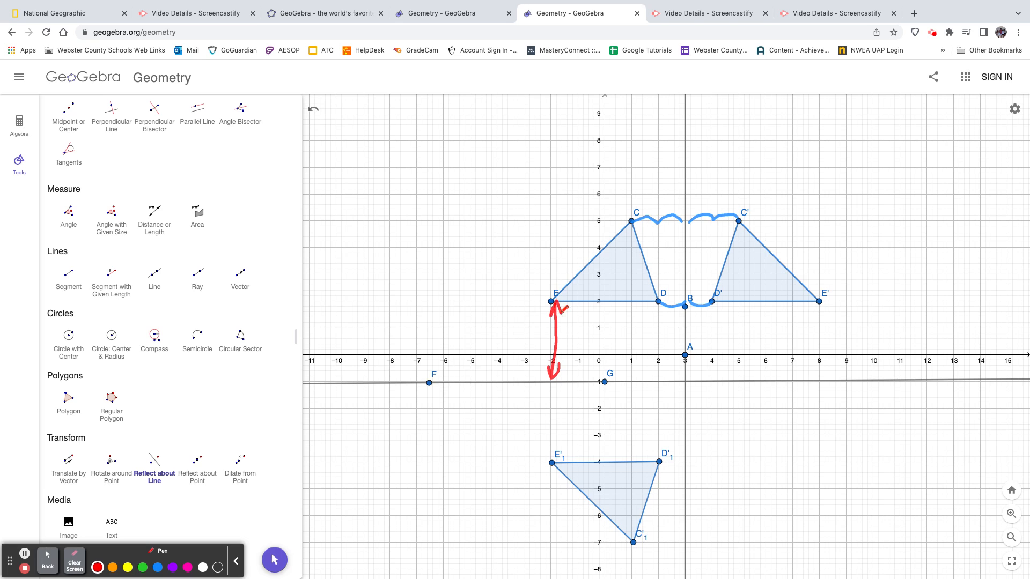
pyautogui.moveTo(551, 389)
pyautogui.mouseDown()
pyautogui.moveTo(548, 457)
pyautogui.moveTo(556, 448)
pyautogui.mouseUp()
pyautogui.moveTo(551, 385)
pyautogui.mouseDown()
pyautogui.moveTo(542, 404)
pyautogui.moveTo(559, 396)
pyautogui.mouseUp()
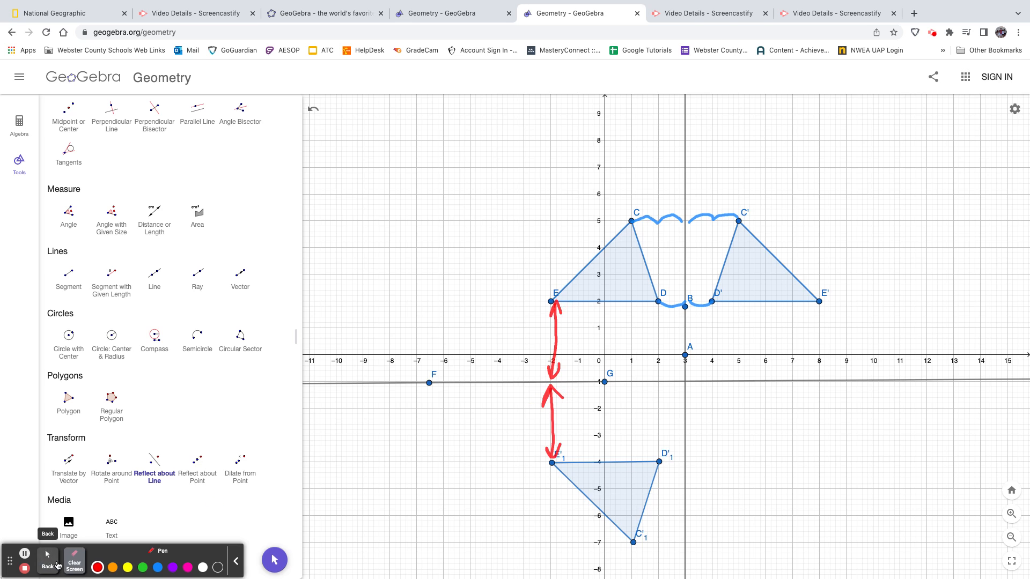
# Erase all pen annotations and clear the whole construction without saving it
pyautogui.click(74, 563)
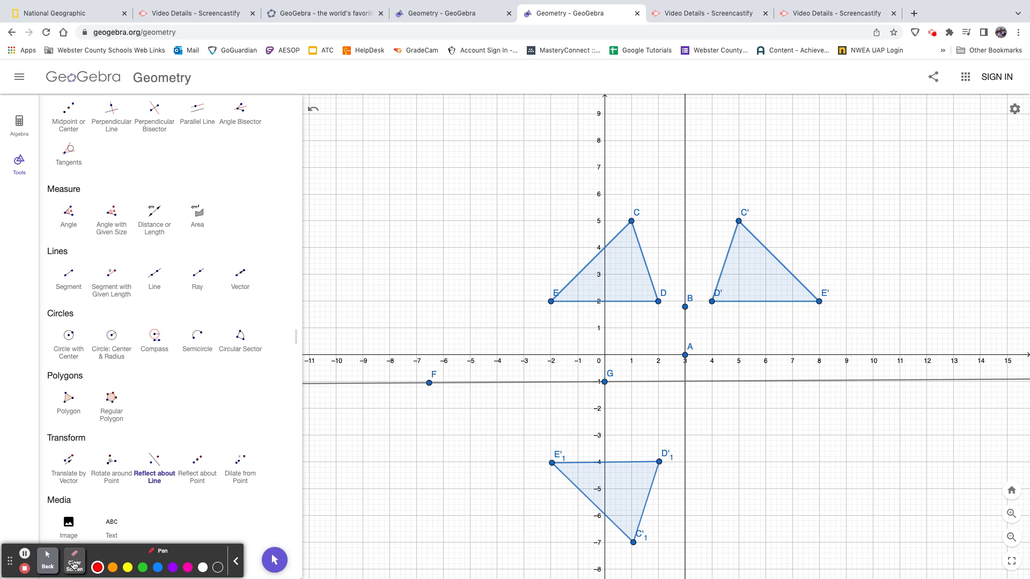
pyautogui.click(47, 561)
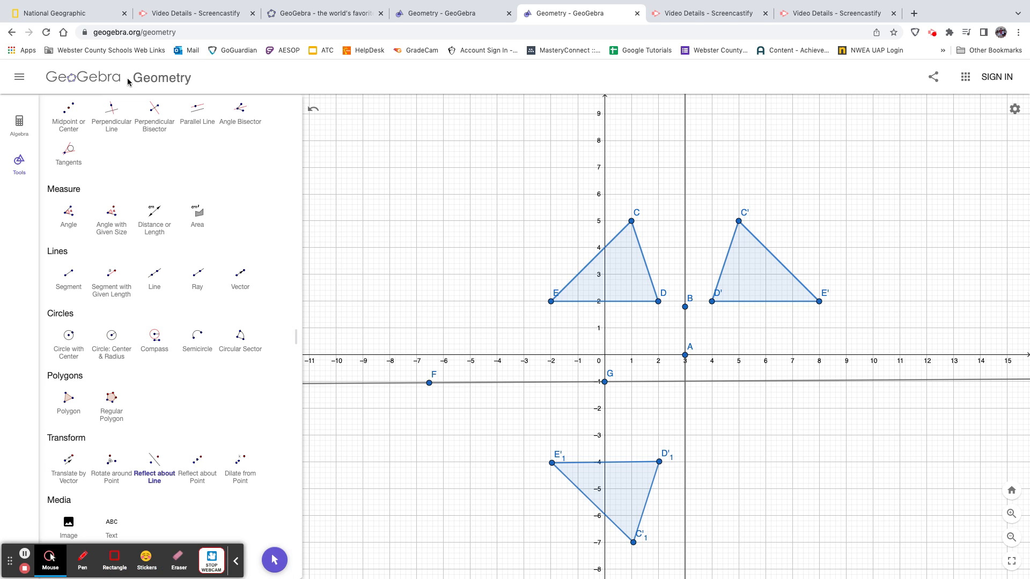
pyautogui.click(21, 79)
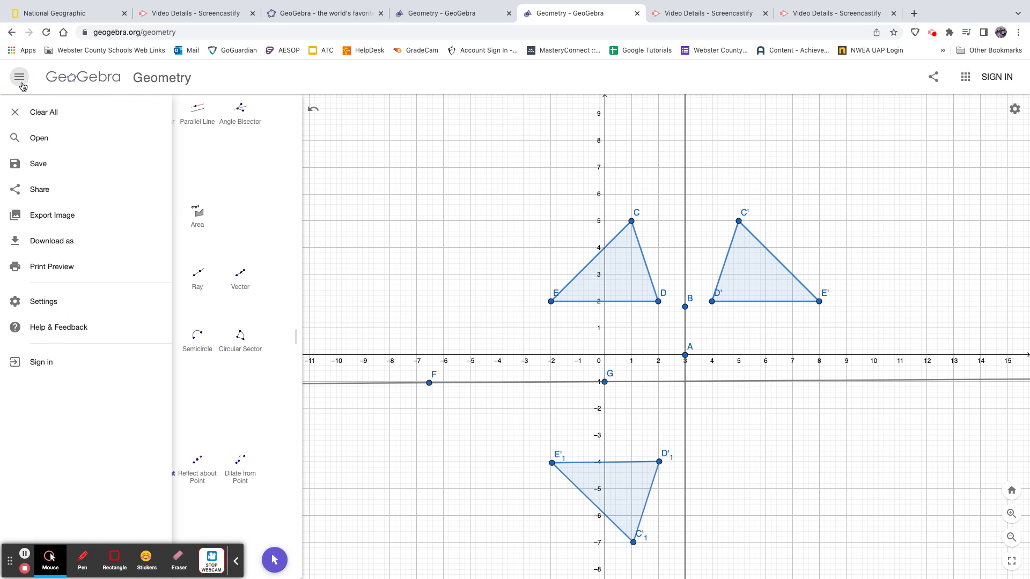
pyautogui.click(26, 112)
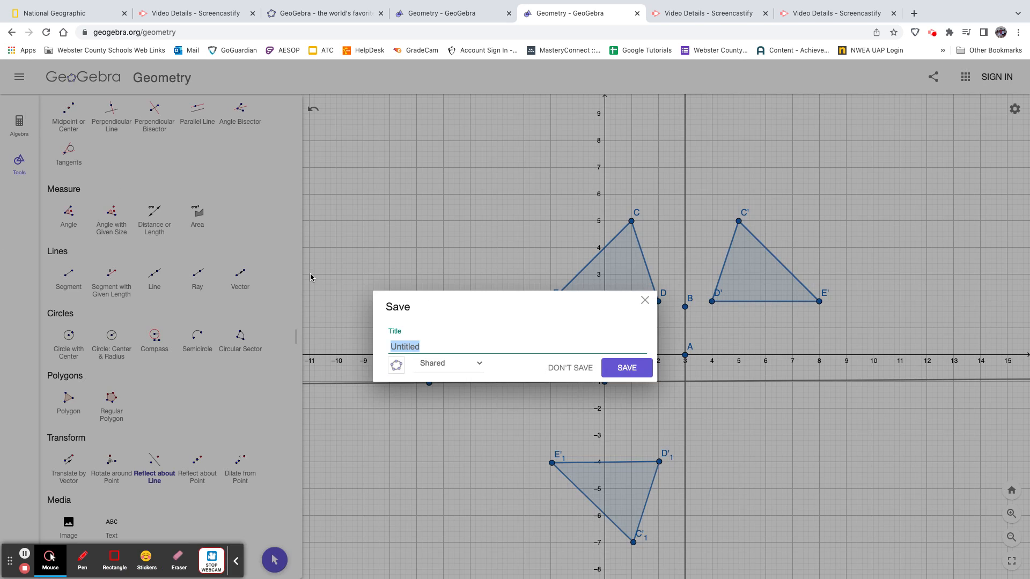
pyautogui.click(563, 368)
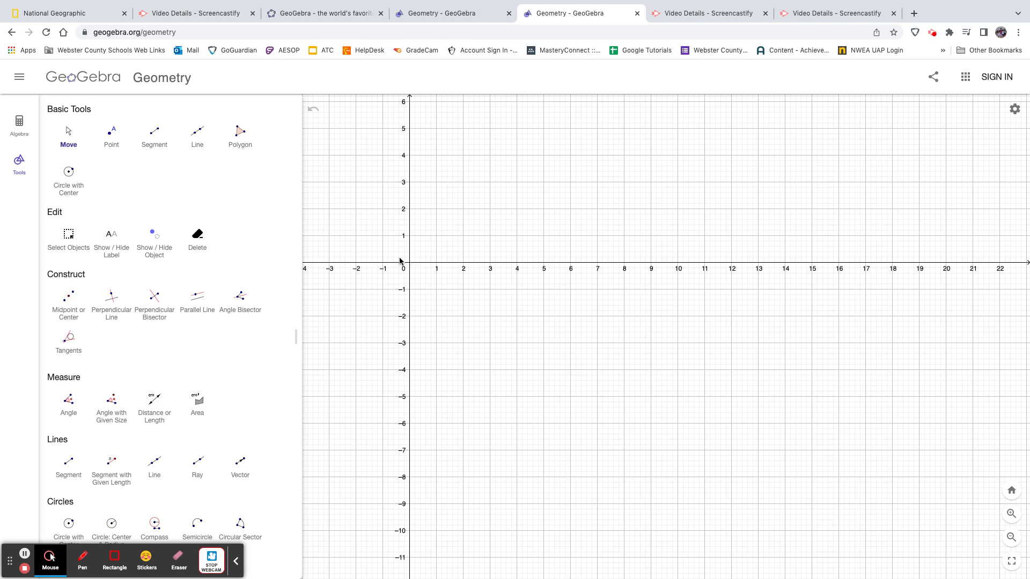
# Draw a triangle with vertices at (-2, 5), (2, 4) and (-5, 2) using the Polygon tool
pyautogui.moveTo(409, 264); pyautogui.dragTo(642, 342)
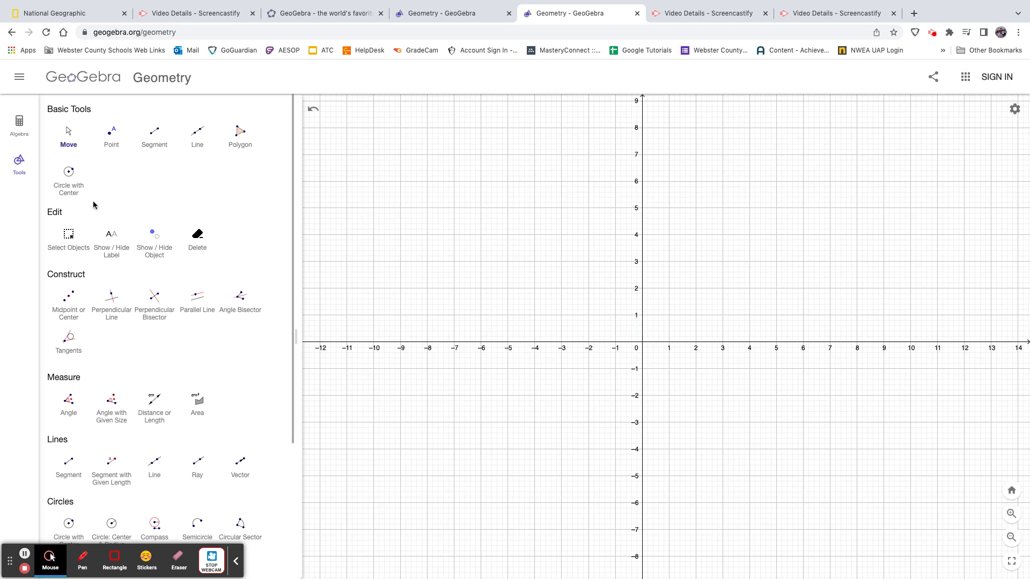
pyautogui.click(239, 135)
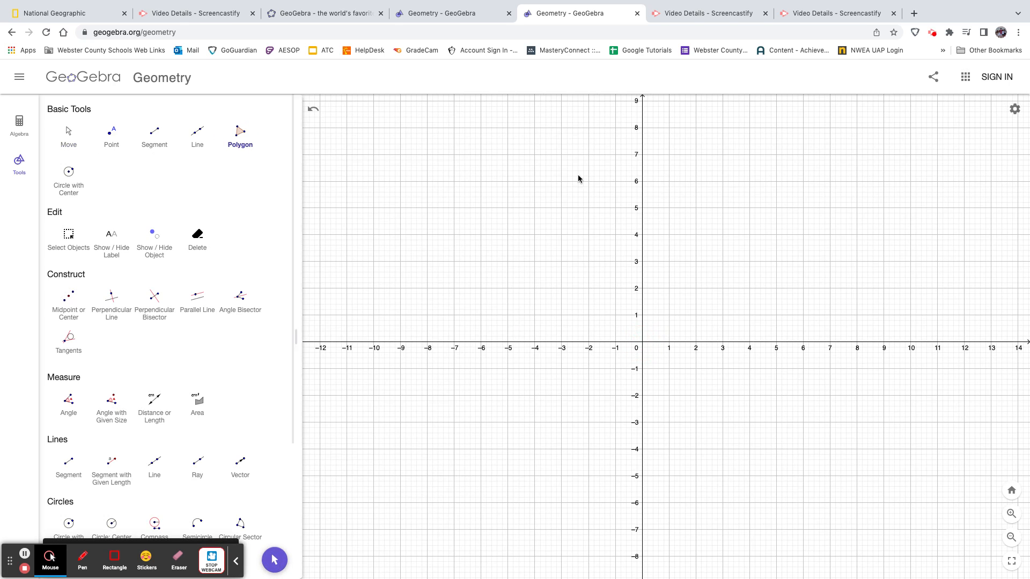
pyautogui.click(588, 208)
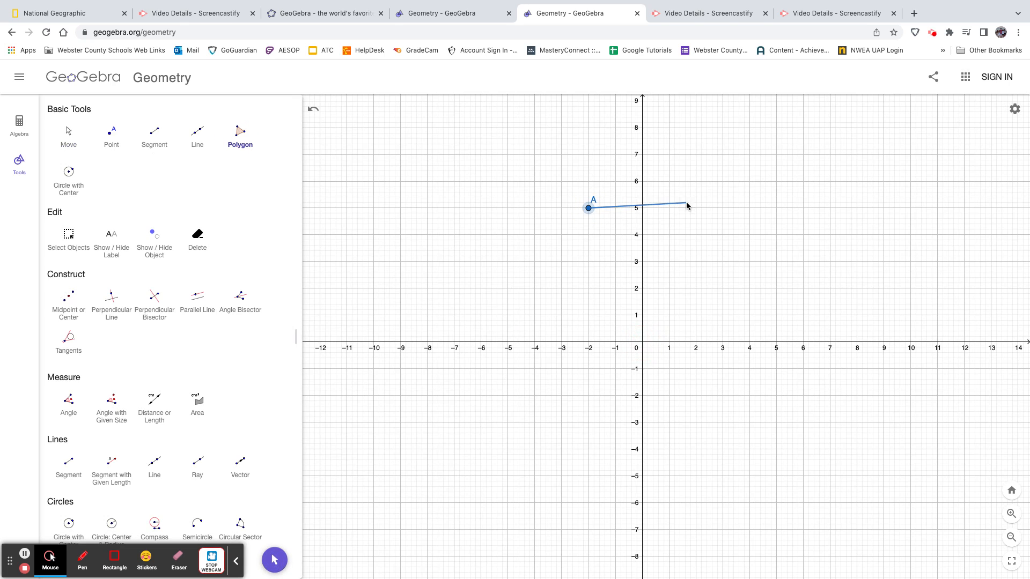
pyautogui.click(695, 235)
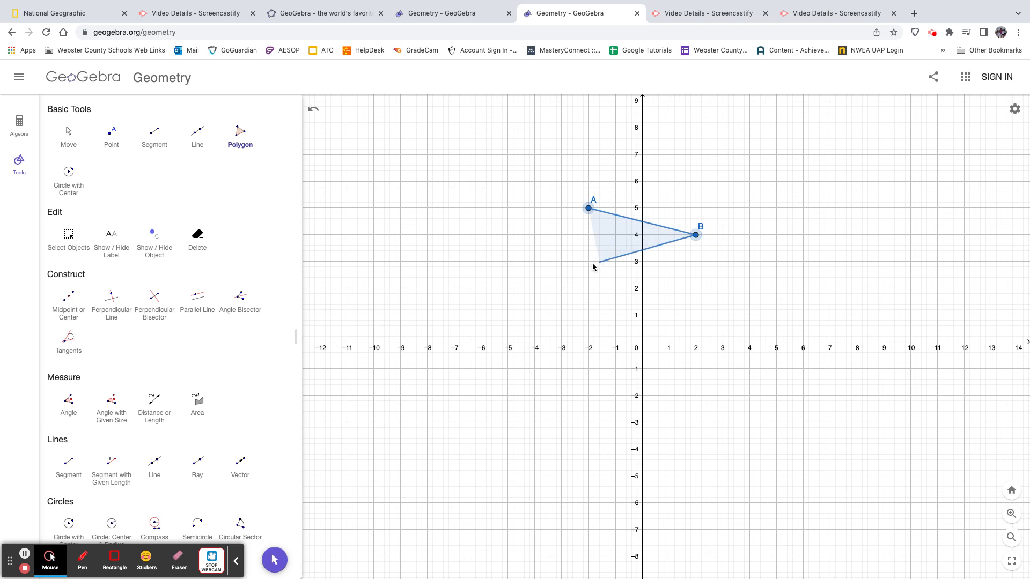
pyautogui.click(508, 289)
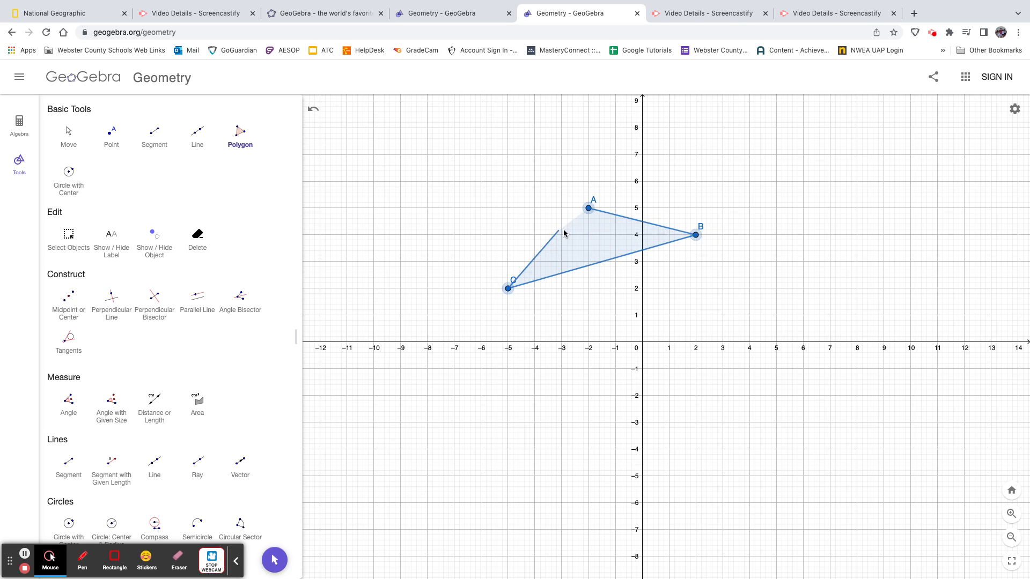
pyautogui.click(588, 209)
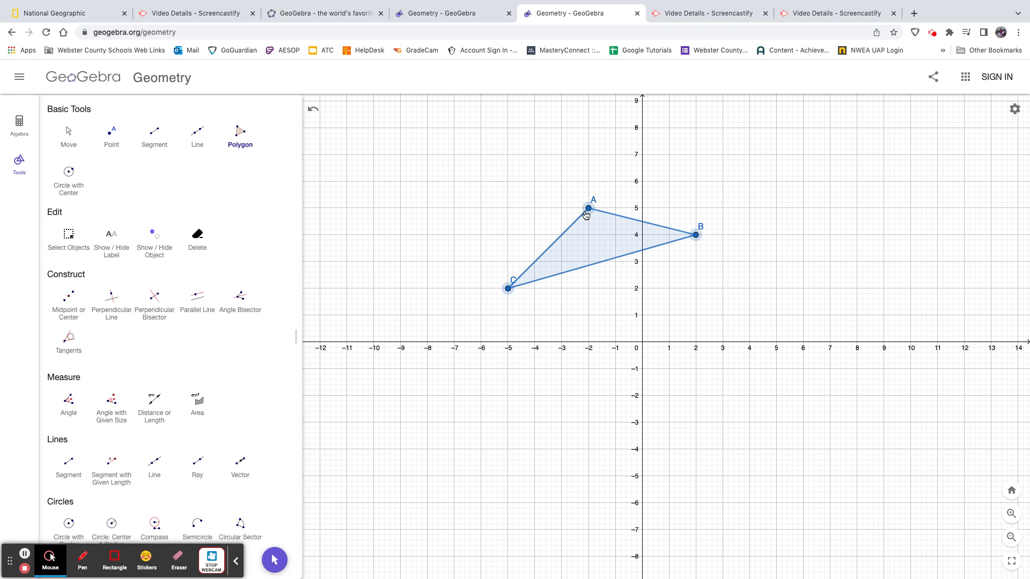
# Draw the line y = x through (0, 0) and (1, 1) with the Line tool
pyautogui.click(196, 135)
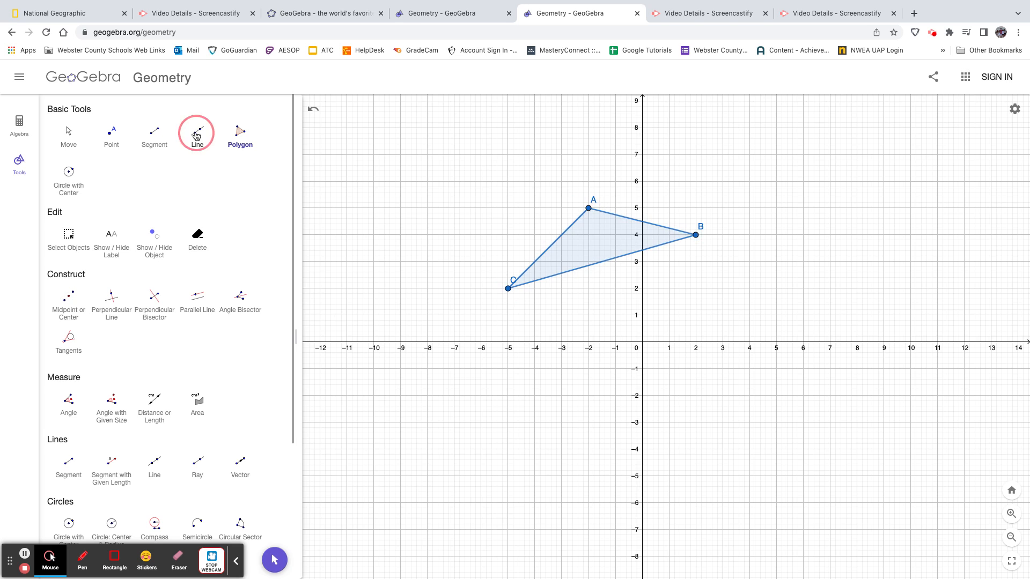
pyautogui.click(643, 343)
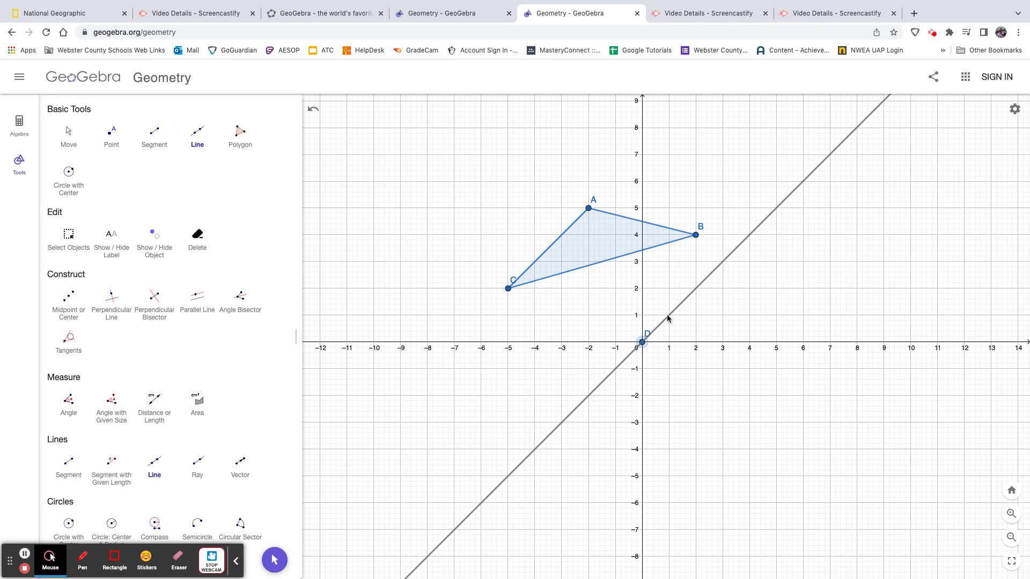
pyautogui.click(668, 317)
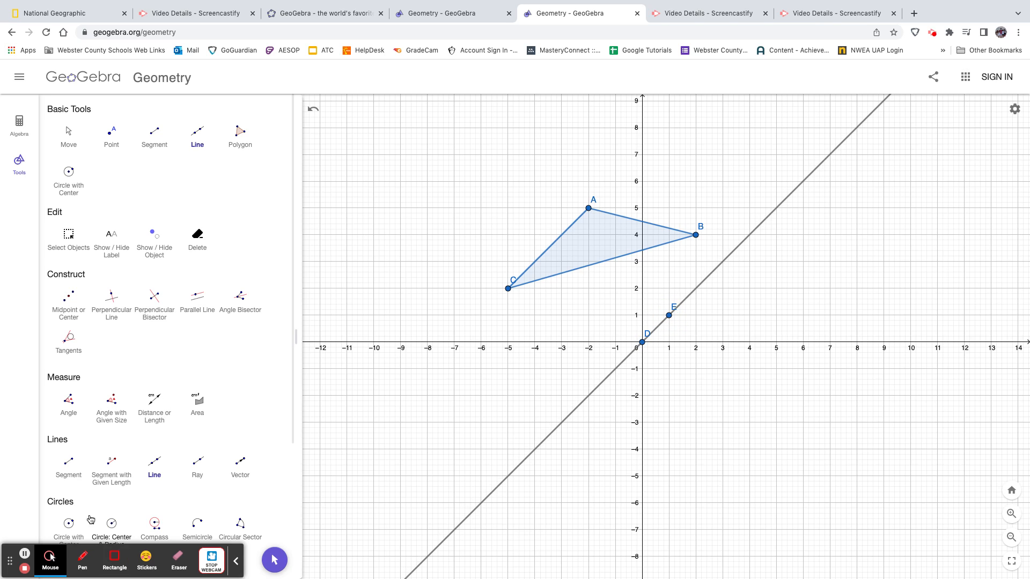
# Reflect triangle ABC about the line y = x with the Reflect about Line tool
pyautogui.moveTo(290, 341); pyautogui.dragTo(294, 474)
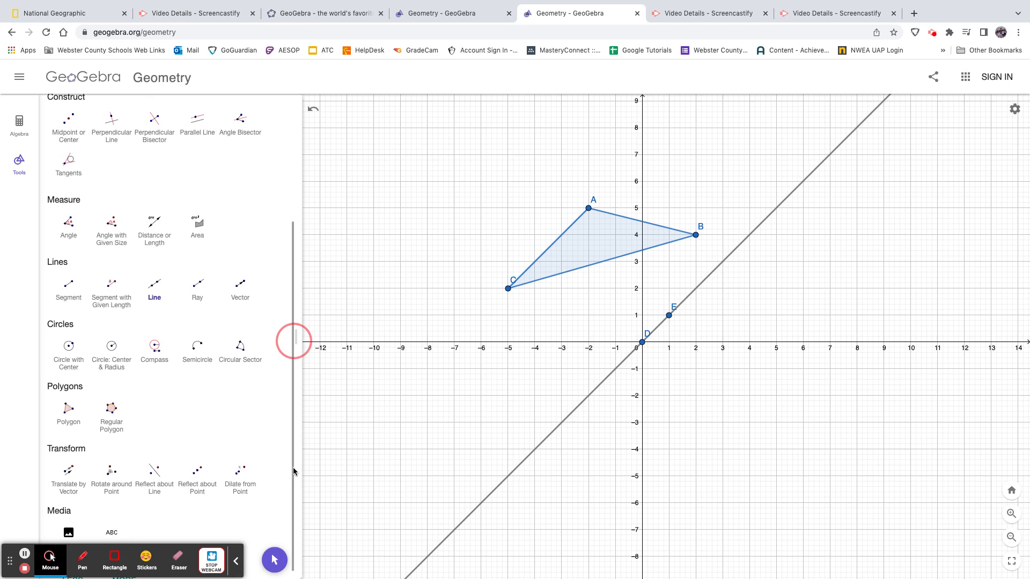
pyautogui.click(158, 477)
pyautogui.click(610, 245)
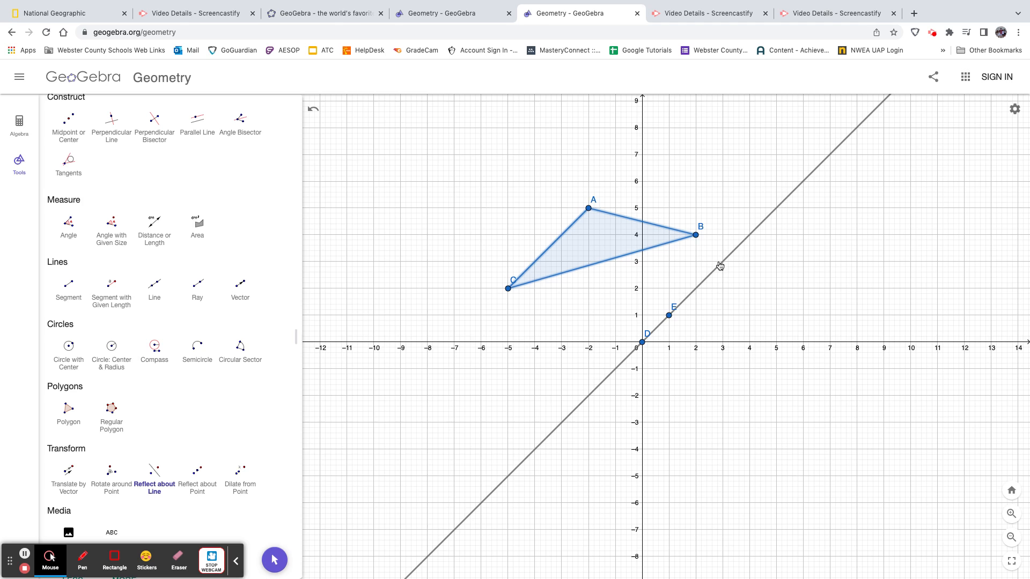
pyautogui.click(720, 266)
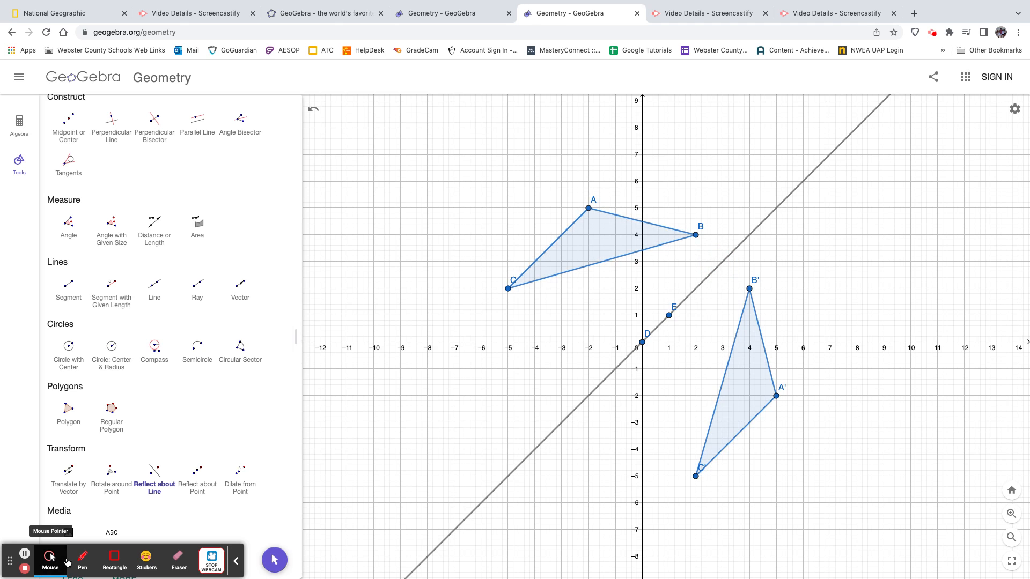
# Draw purple pen arrows from B vertically down to the line y = x and from there horizontally to B'
pyautogui.click(83, 561)
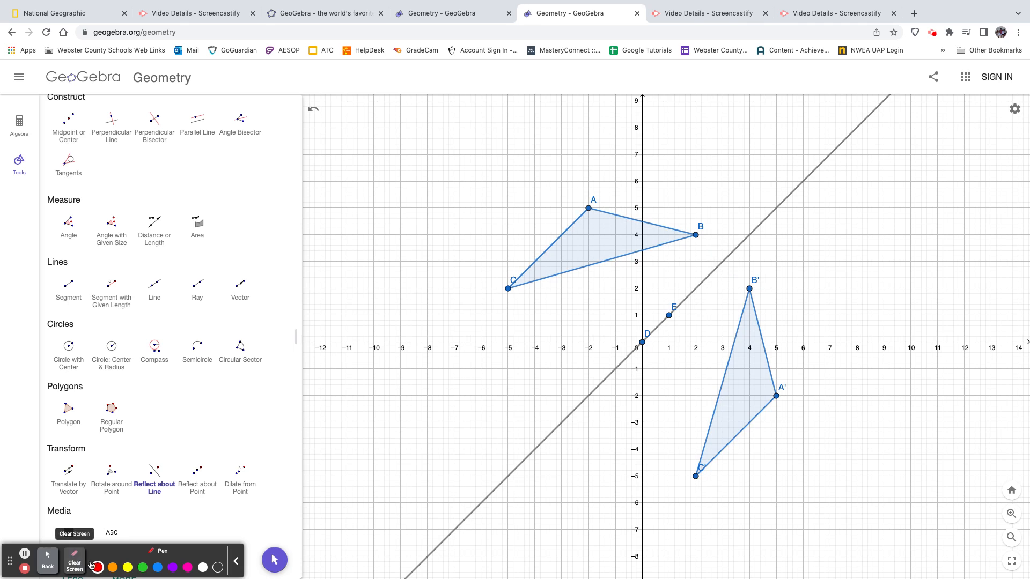
pyautogui.click(172, 567)
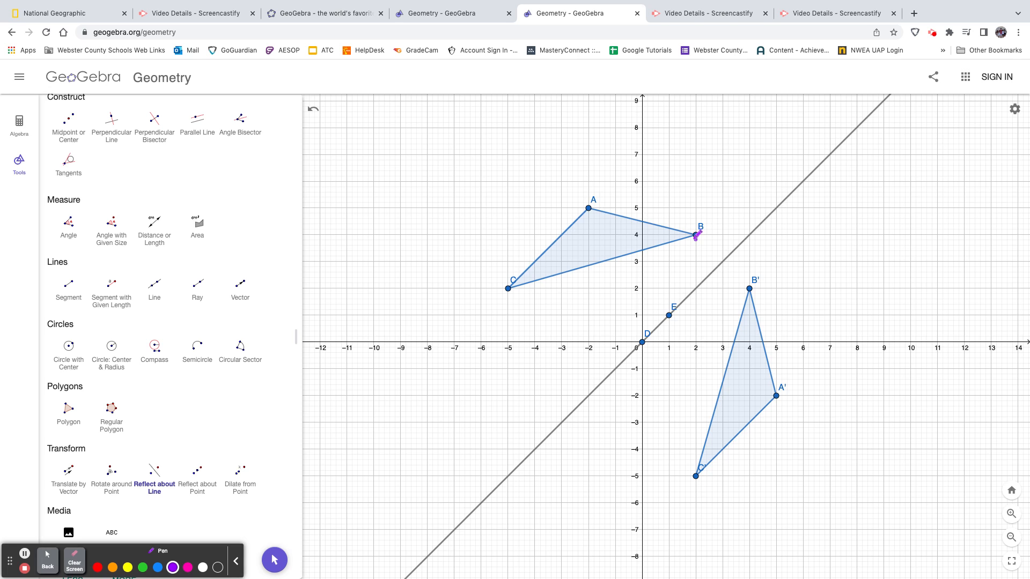
pyautogui.moveTo(696, 237); pyautogui.dragTo(696, 282)
pyautogui.moveTo(698, 289); pyautogui.dragTo(753, 284)
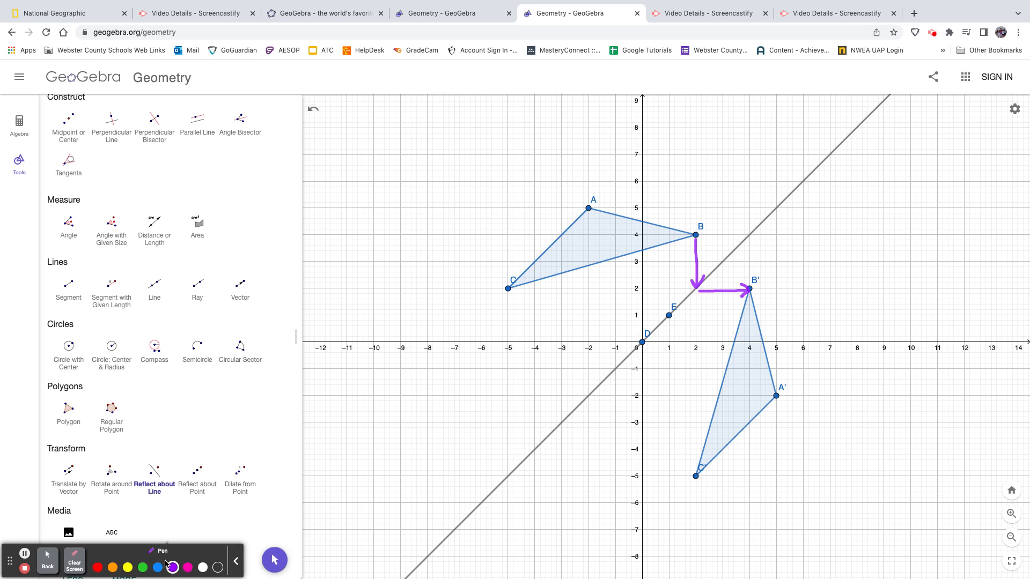
# Draw red pen arrows from B horizontally to the line and down to B', plus a dotted red arrow pointing upward from the turning point
pyautogui.click(97, 566)
pyautogui.moveTo(697, 234)
pyautogui.mouseDown()
pyautogui.moveTo(751, 232)
pyautogui.moveTo(740, 218)
pyautogui.mouseUp()
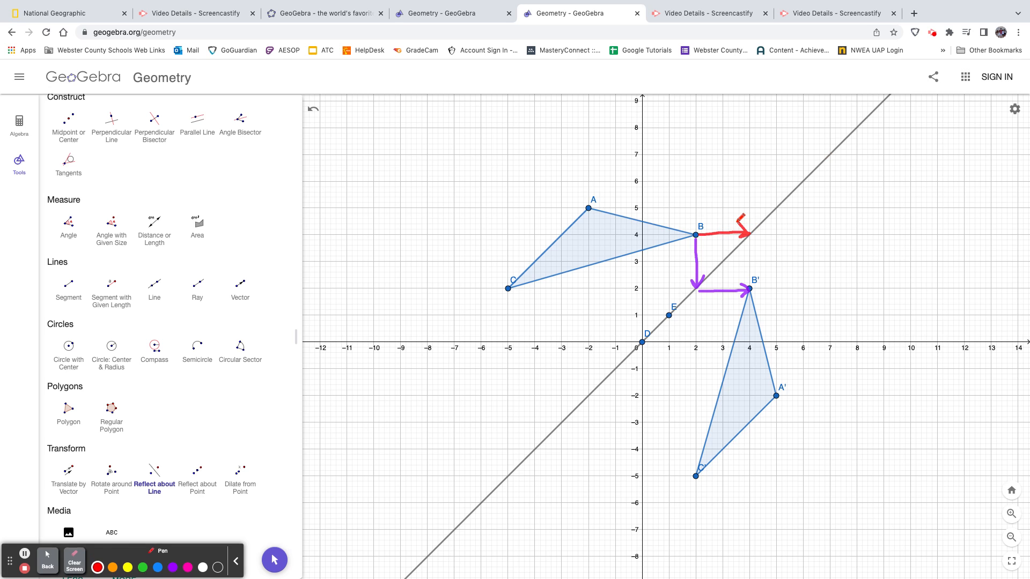
pyautogui.click(750, 219)
pyautogui.click(750, 207)
pyautogui.click(748, 186)
pyautogui.click(753, 175)
pyautogui.moveTo(745, 169); pyautogui.dragTo(757, 163)
pyautogui.moveTo(753, 232); pyautogui.dragTo(747, 280)
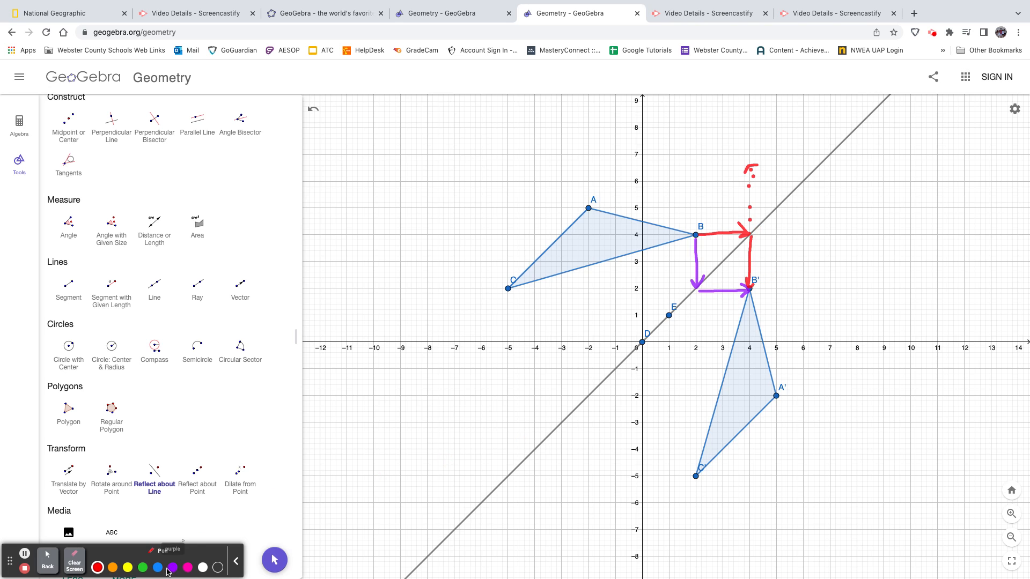
# Draw pink pen arrows from A across to the line and down to A', and green ones from C down to the line and across to C'
pyautogui.click(187, 567)
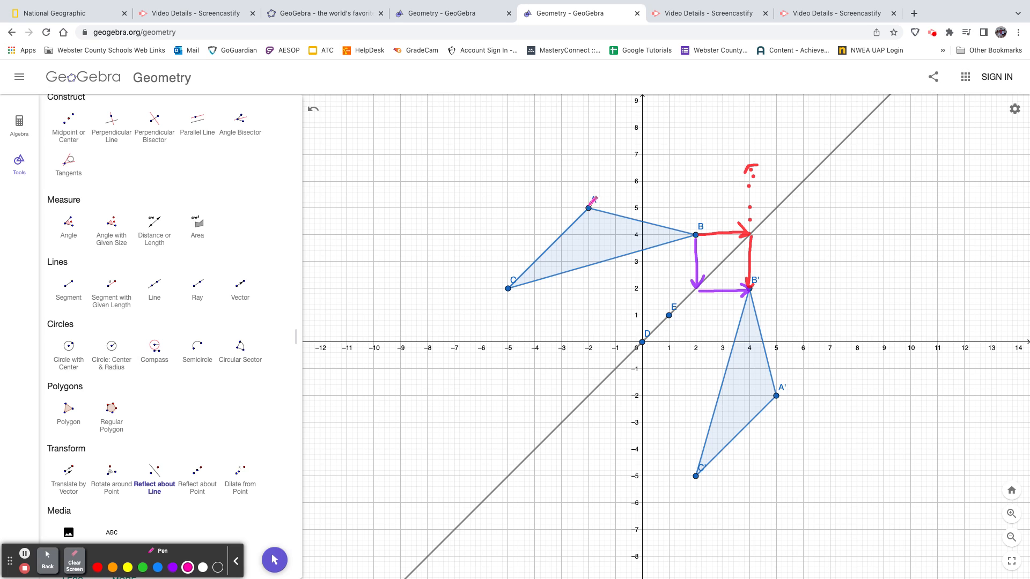
pyautogui.moveTo(594, 206)
pyautogui.mouseDown()
pyautogui.moveTo(778, 209)
pyautogui.moveTo(766, 192)
pyautogui.moveTo(779, 241)
pyautogui.moveTo(779, 394)
pyautogui.moveTo(772, 377)
pyautogui.mouseUp()
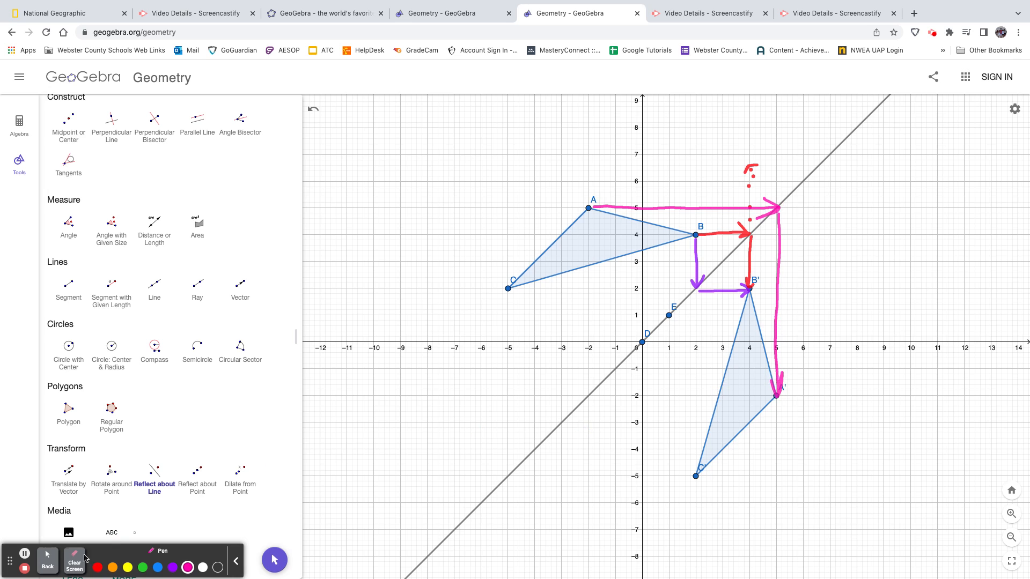
pyautogui.click(142, 567)
pyautogui.moveTo(508, 292)
pyautogui.mouseDown()
pyautogui.moveTo(510, 468)
pyautogui.moveTo(497, 453)
pyautogui.moveTo(508, 472)
pyautogui.moveTo(520, 440)
pyautogui.mouseUp()
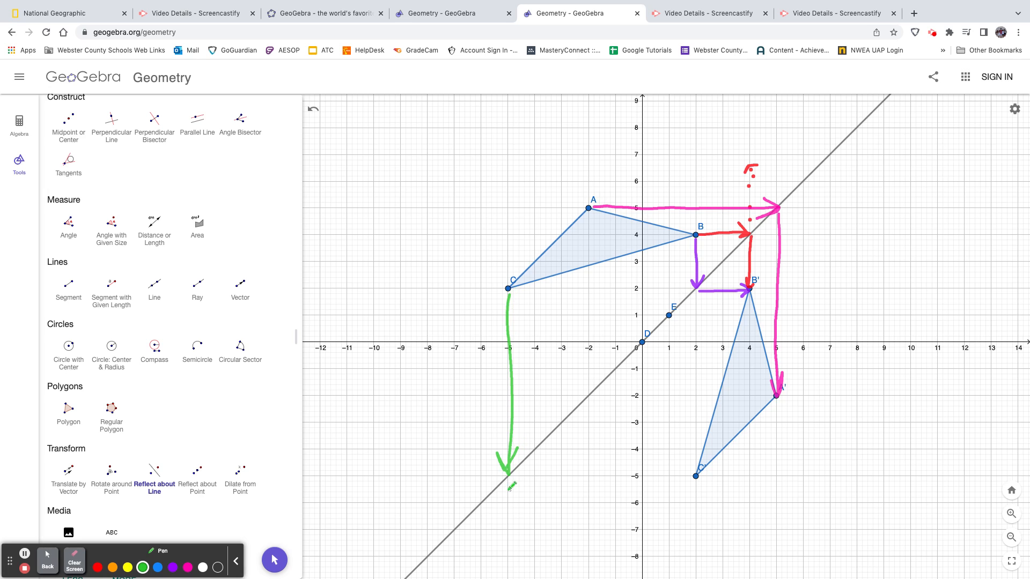
pyautogui.moveTo(506, 475)
pyautogui.mouseDown()
pyautogui.moveTo(697, 473)
pyautogui.moveTo(679, 459)
pyautogui.mouseUp()
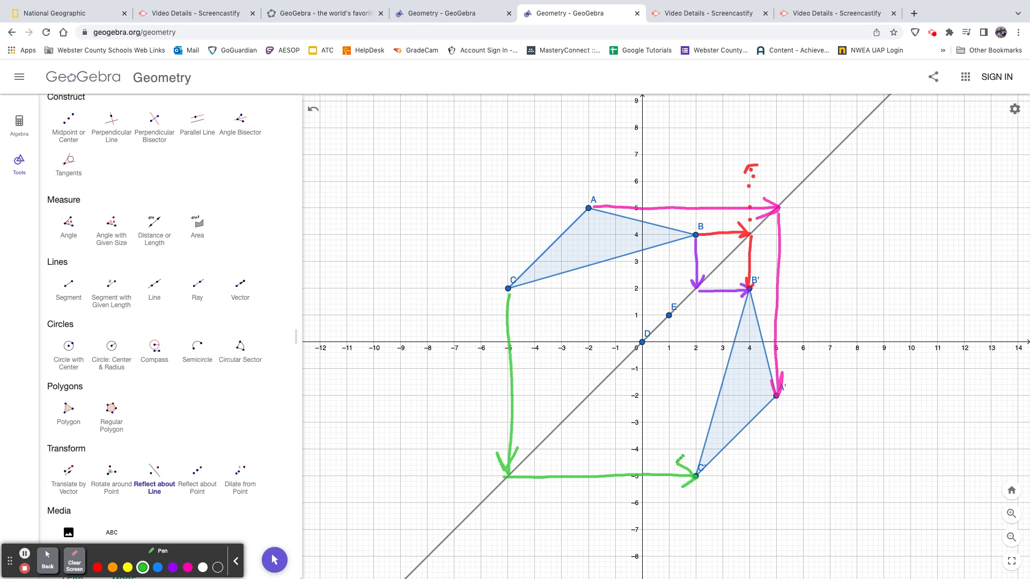